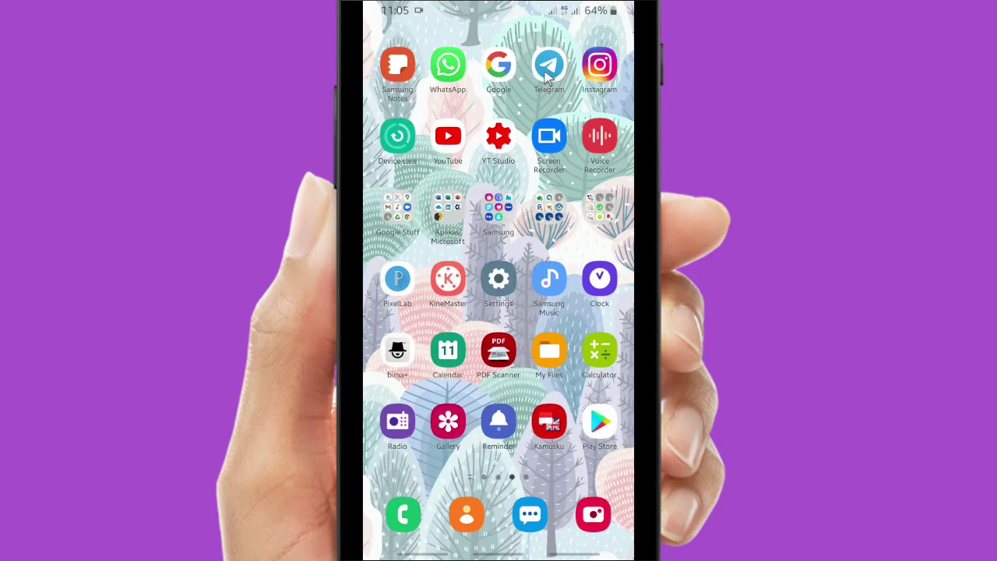
# - Open the Lovely Mom chat in Telegram, start playing the Adele song "All I Ask" and raise the volume
pyautogui.click(547, 69)
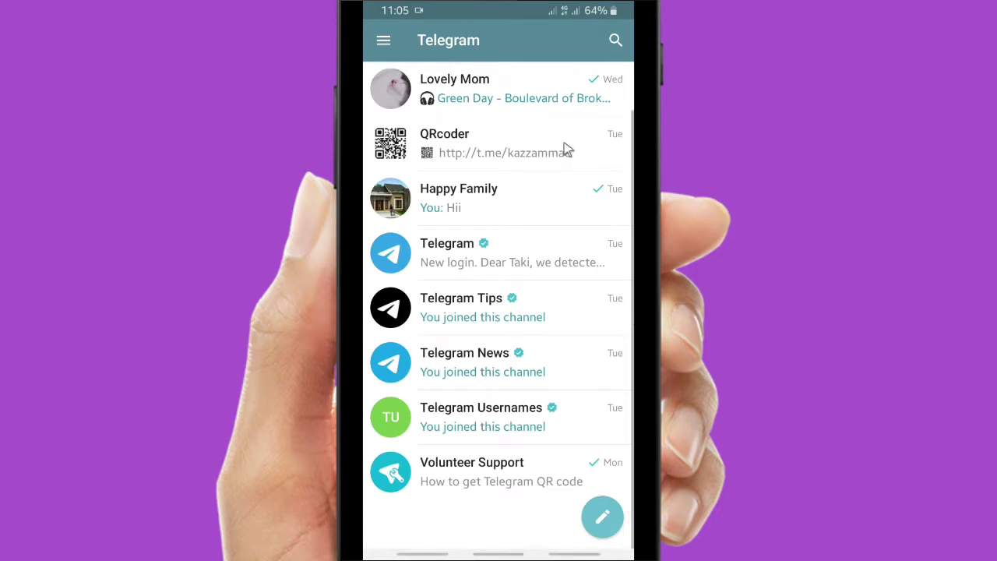
pyautogui.click(512, 100)
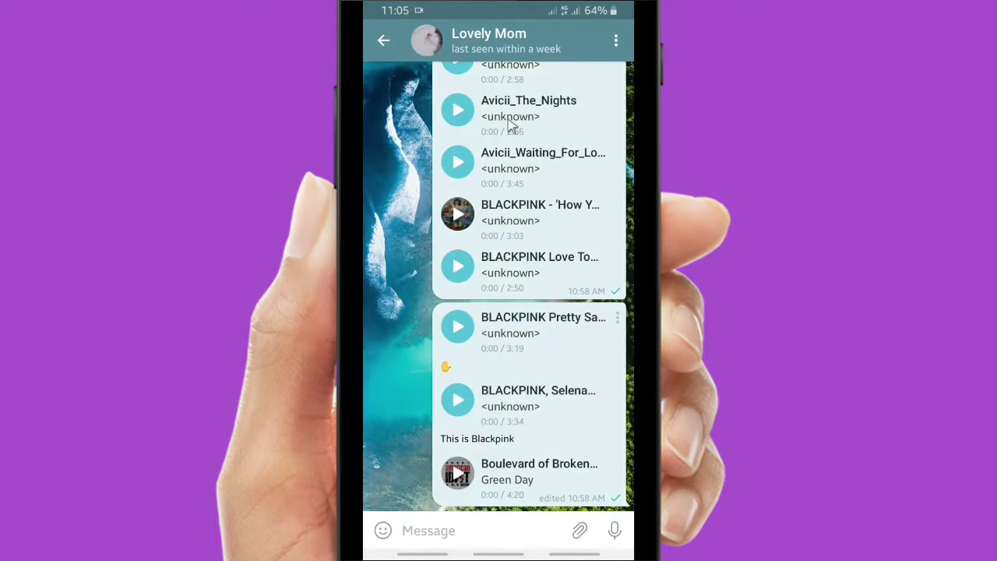
pyautogui.scroll(5, 489, 215)
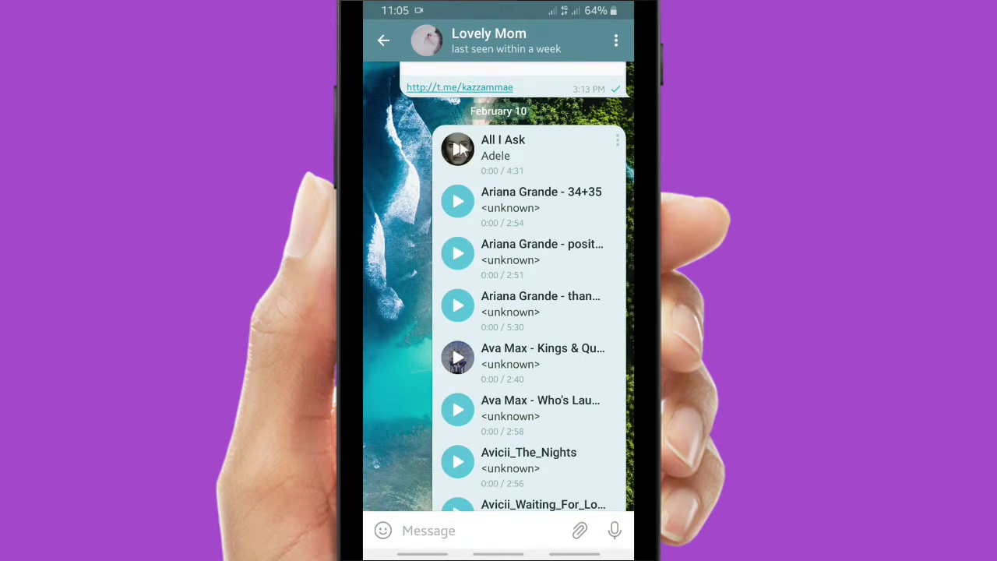
pyautogui.click(457, 149)
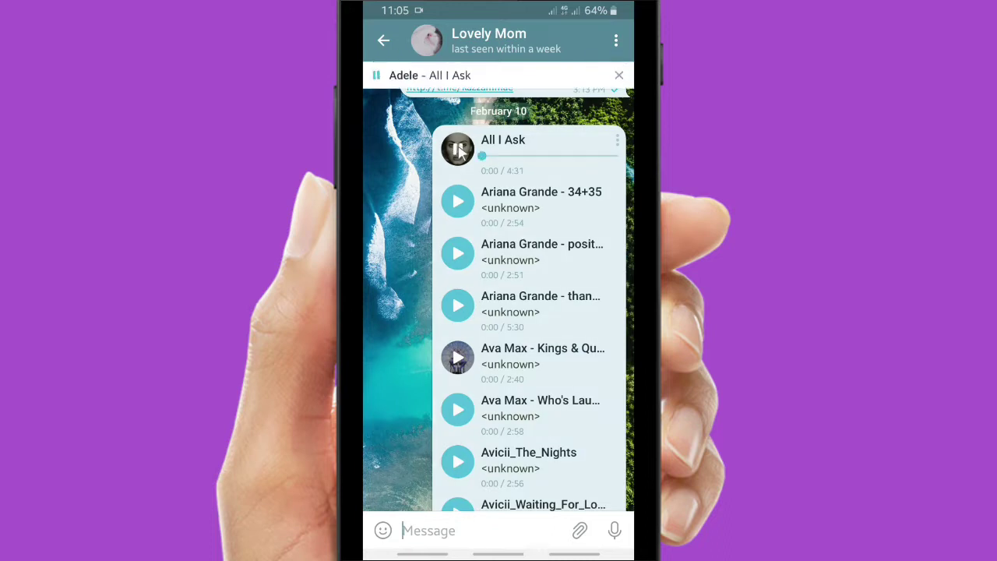
pyautogui.press('XF86AudioRaiseVolume')
# - Expand the music player and examine its repeat and shuffle options and the current track's actions
pyautogui.click(502, 77)
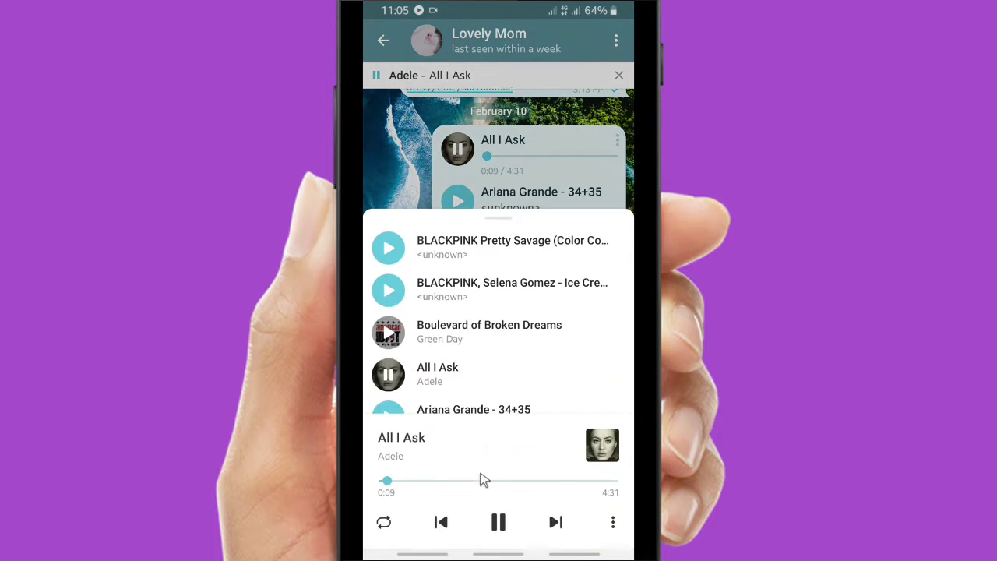
pyautogui.click(384, 523)
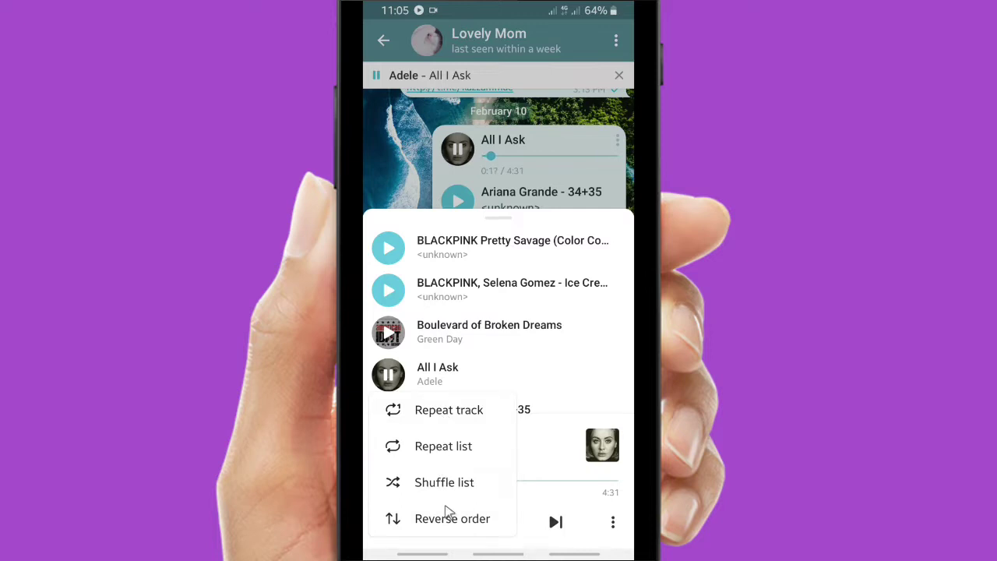
pyautogui.click(631, 403)
pyautogui.click(612, 523)
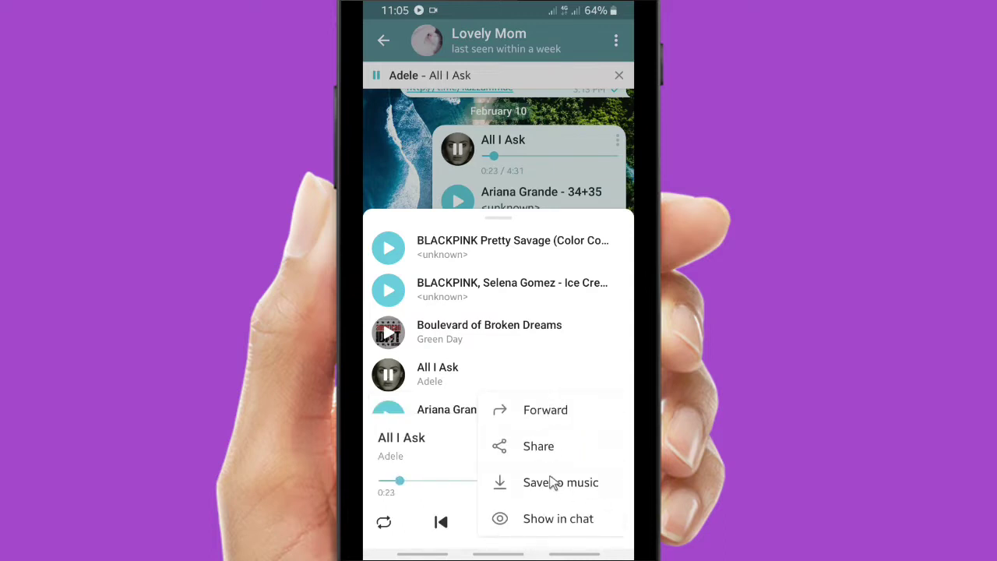
pyautogui.click(565, 519)
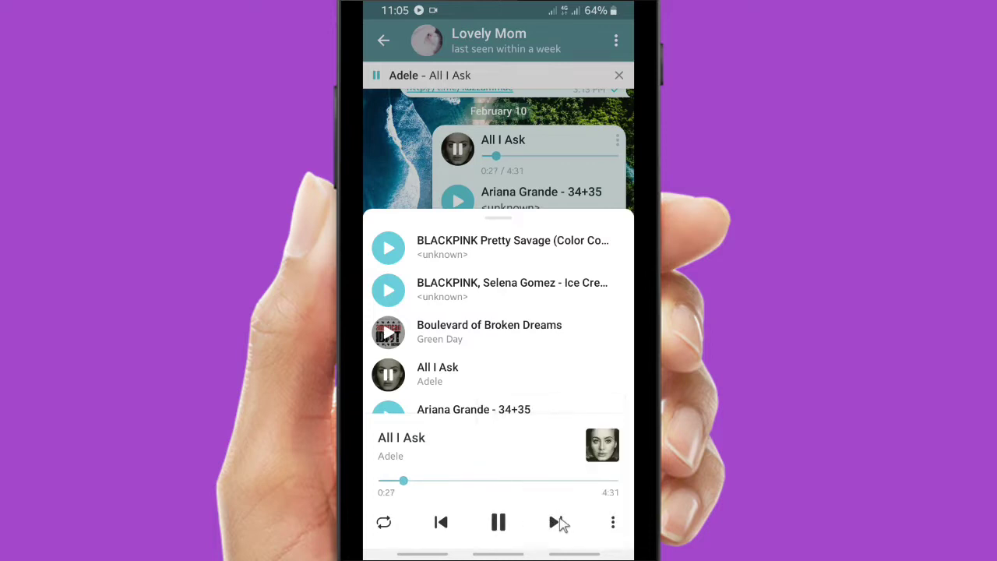
# - Skip ahead two tracks in the expanded playlist to "Ariana Grande - positions"
pyautogui.click(558, 524)
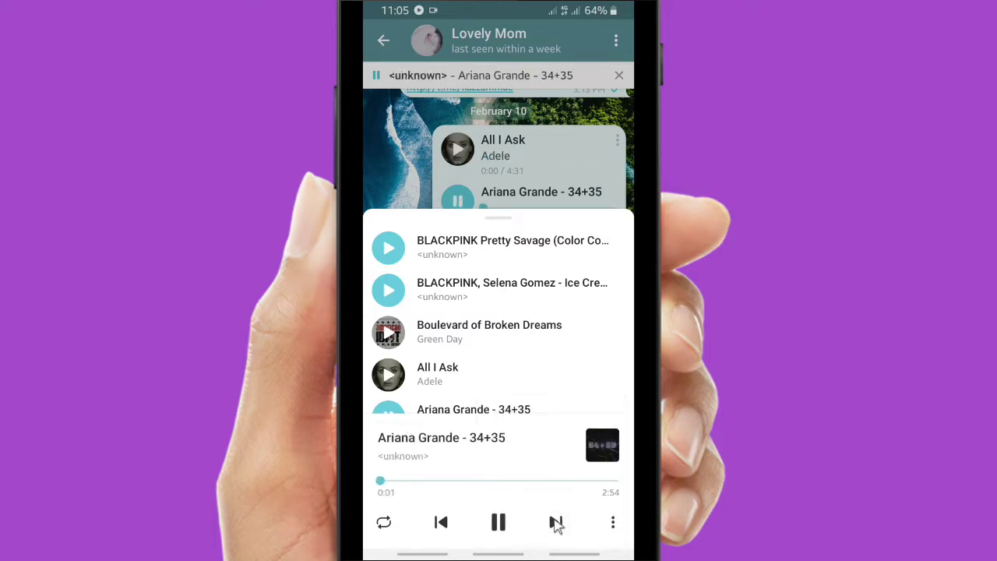
pyautogui.scroll(-5, 475, 348)
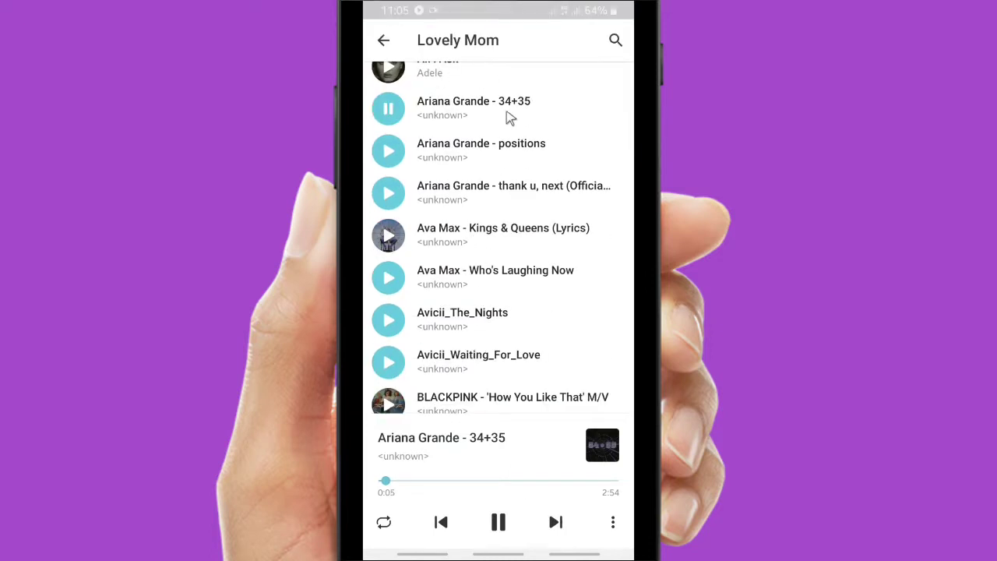
pyautogui.scroll(1, 482, 156)
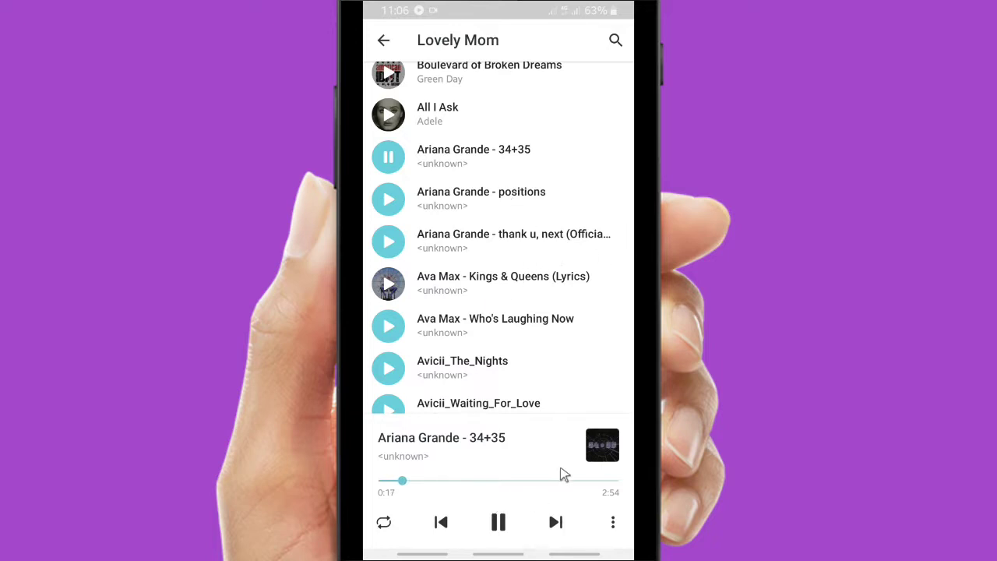
pyautogui.click(555, 522)
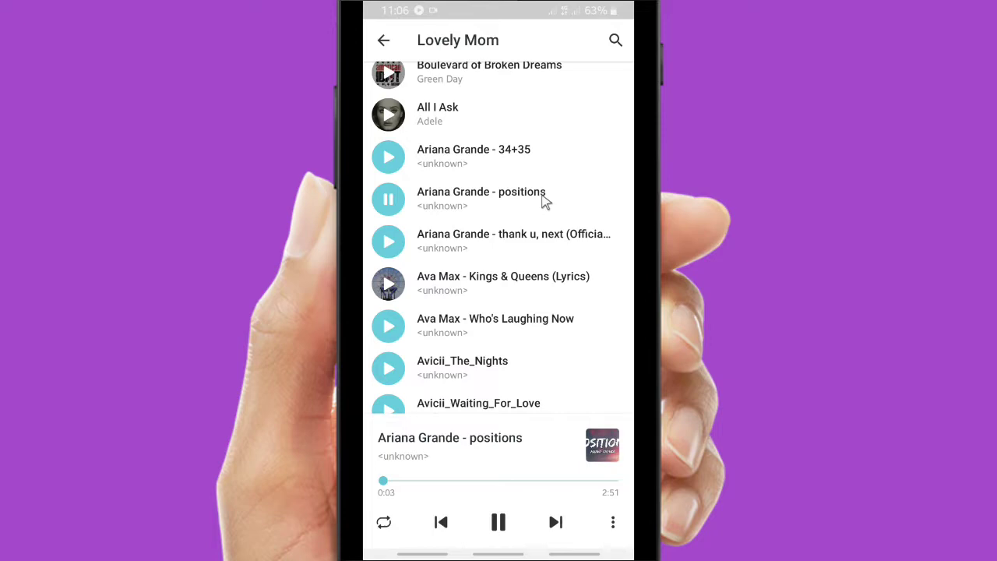
# - Leave the player and browse the Happy Family group and the Telegram Tips channel while the music plays
pyautogui.click(388, 40)
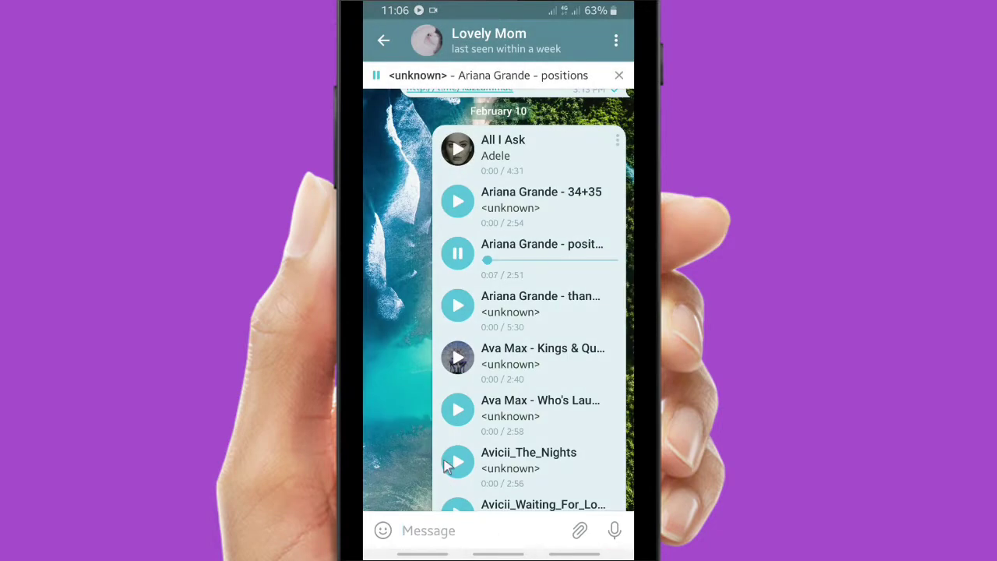
pyautogui.press('Escape')
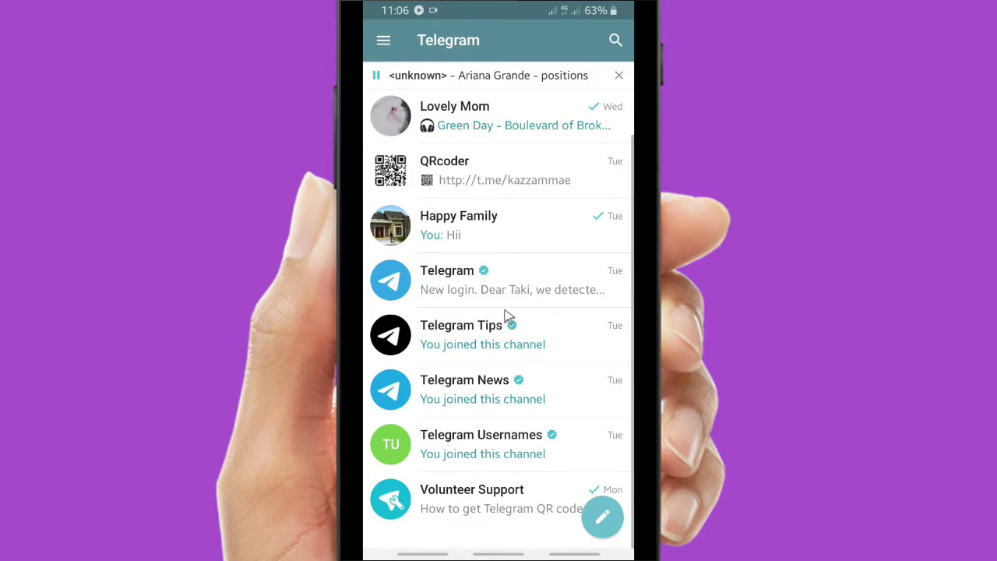
pyautogui.click(464, 242)
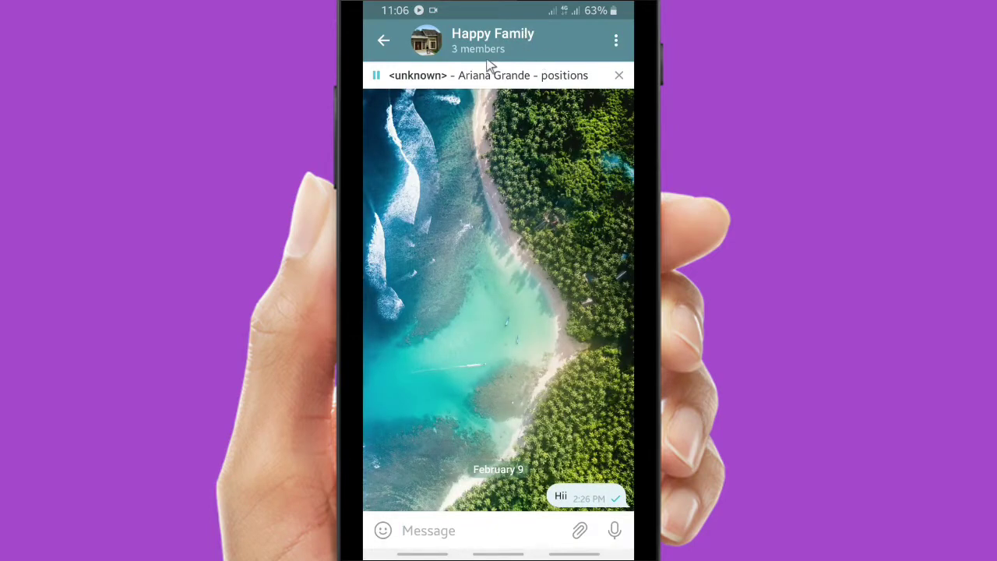
pyautogui.click(382, 43)
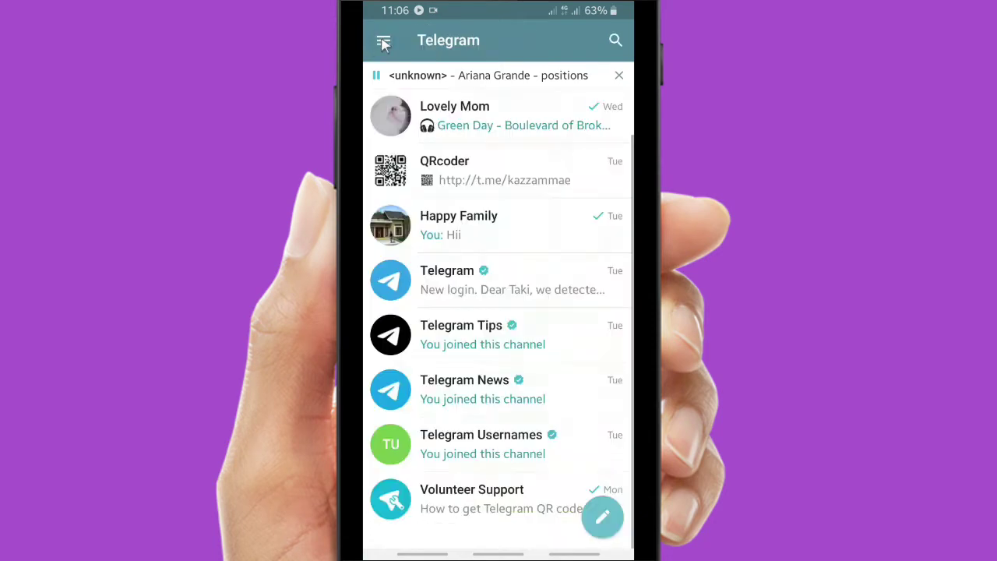
pyautogui.click(446, 347)
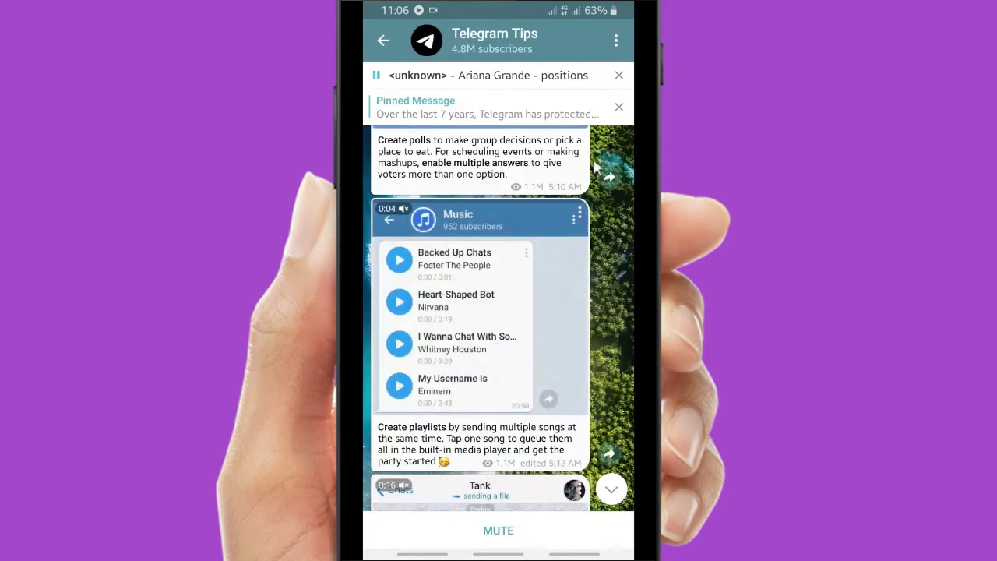
# - View the playlist from within Telegram Tips, close it and read the channel's post about creating playlists
pyautogui.click(545, 77)
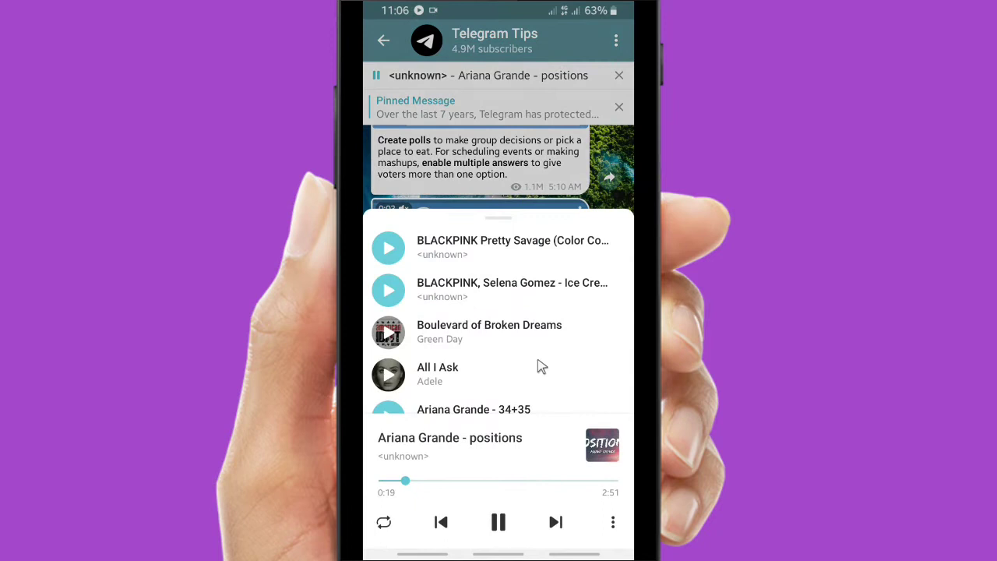
pyautogui.moveTo(490, 246); pyautogui.dragTo(434, 337)
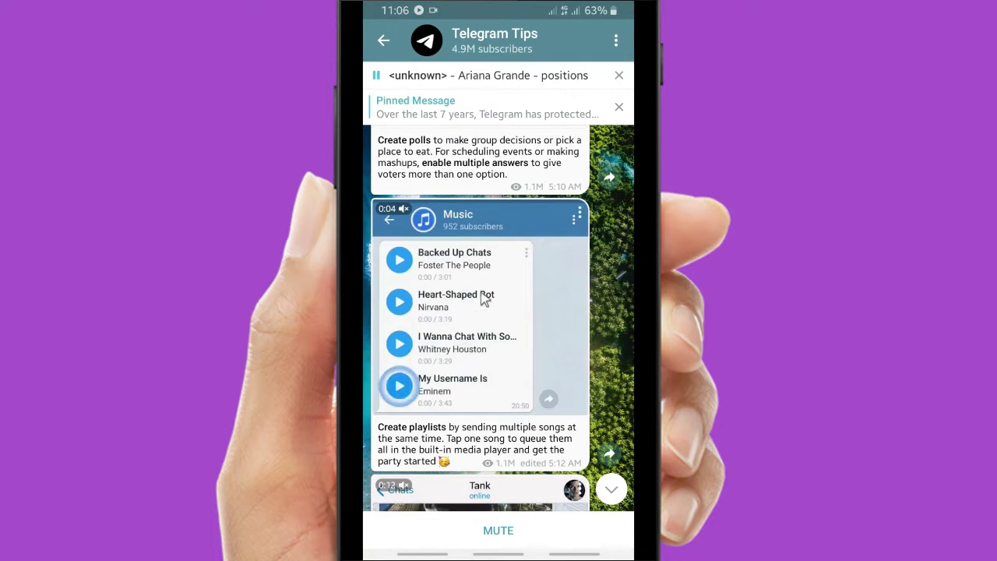
pyautogui.scroll(-1, 417, 428)
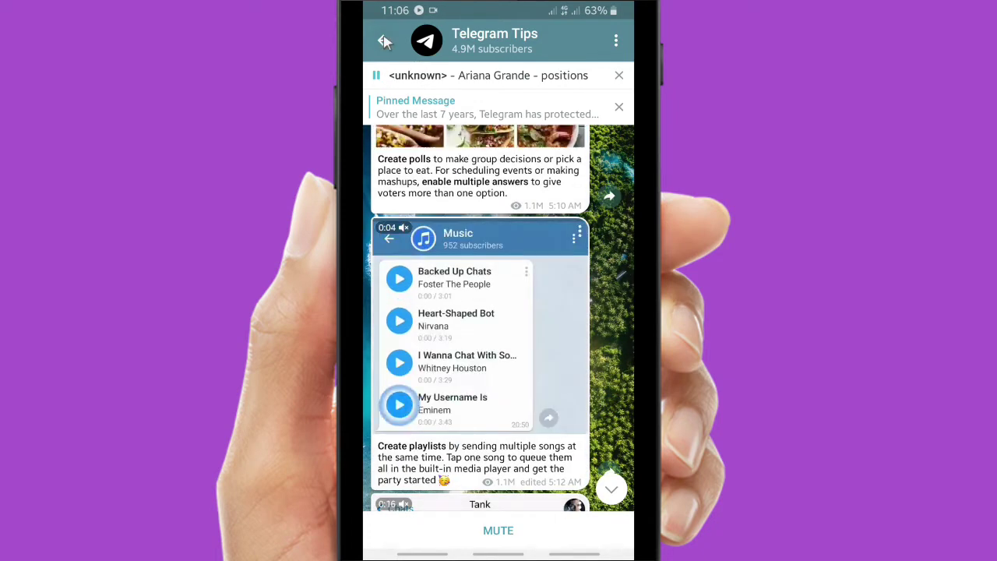
# - Leave Telegram with the music playing, switch to Instagram and browse its home feed
pyautogui.click(384, 41)
pyautogui.middleClick(412, 319)
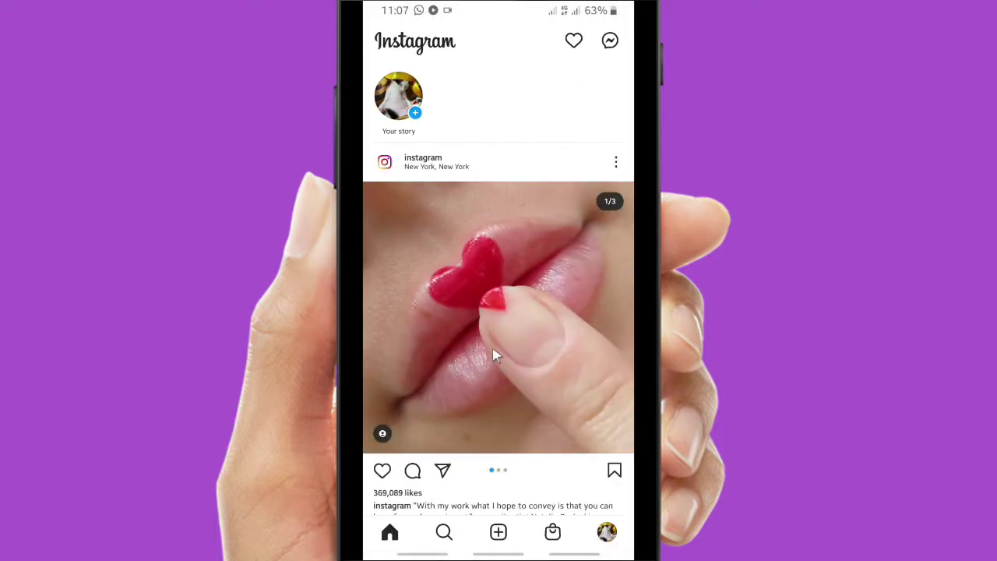
pyautogui.scroll(-1, 493, 348)
pyautogui.moveTo(495, 351); pyautogui.dragTo(542, 190)
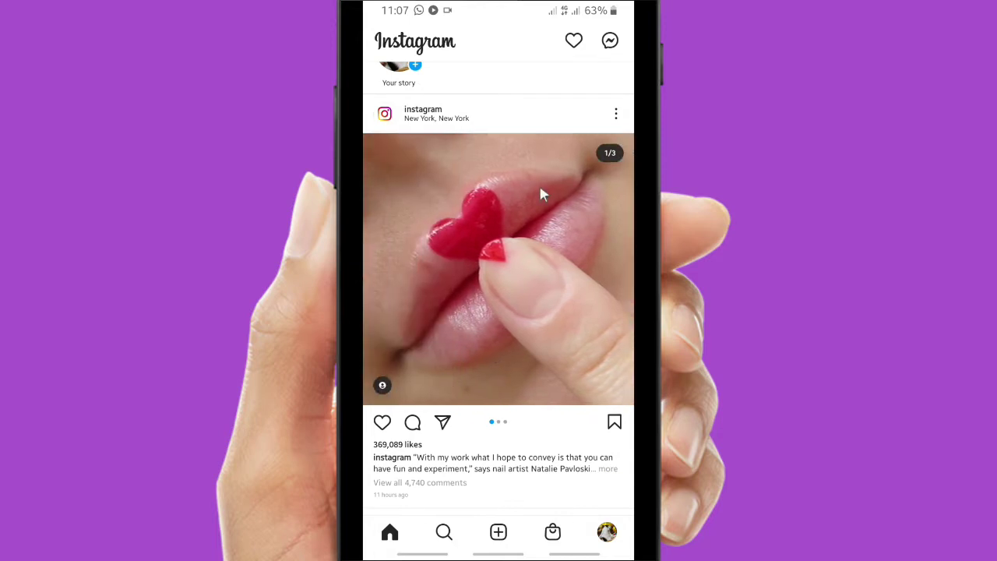
# - Dismiss the WhatsApp notification and expand Telegram's music player in the phone's notification shade
pyautogui.moveTo(482, 4); pyautogui.dragTo(456, 273)
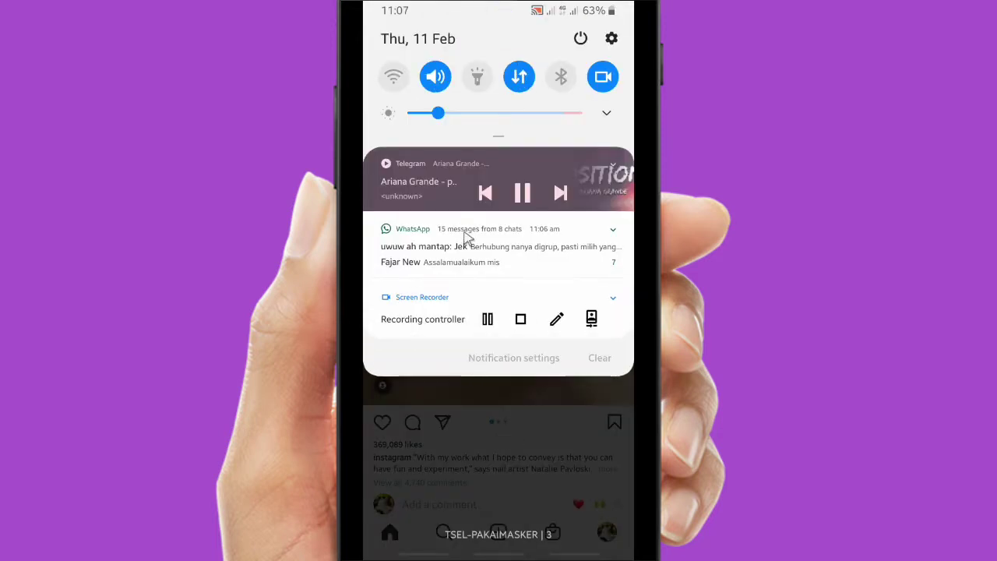
pyautogui.moveTo(393, 250); pyautogui.dragTo(592, 251)
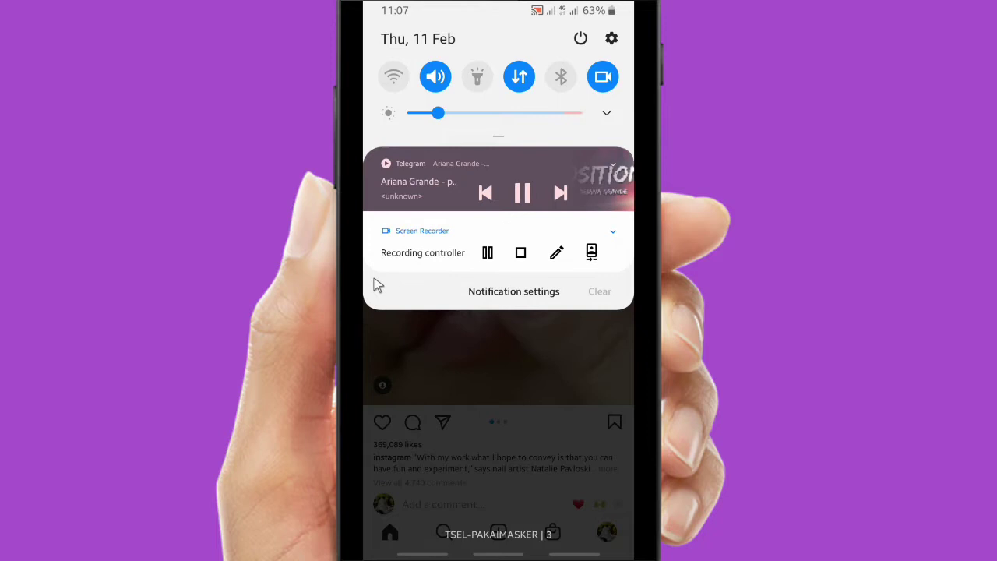
pyautogui.moveTo(451, 200); pyautogui.dragTo(438, 289)
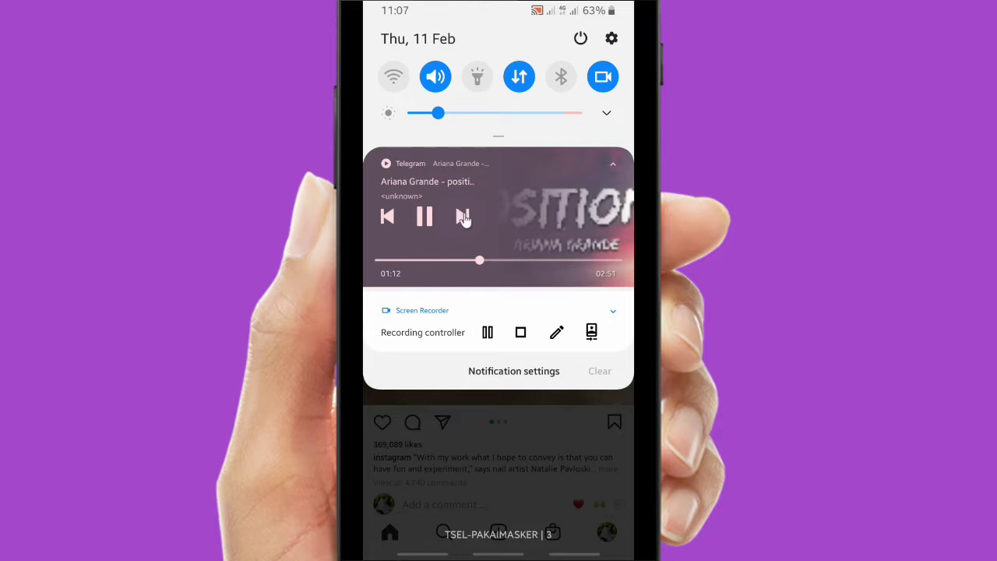
# - Skip forward two tracks and back two to "Ariana Grande - positions" from the notification player
pyautogui.click(463, 217)
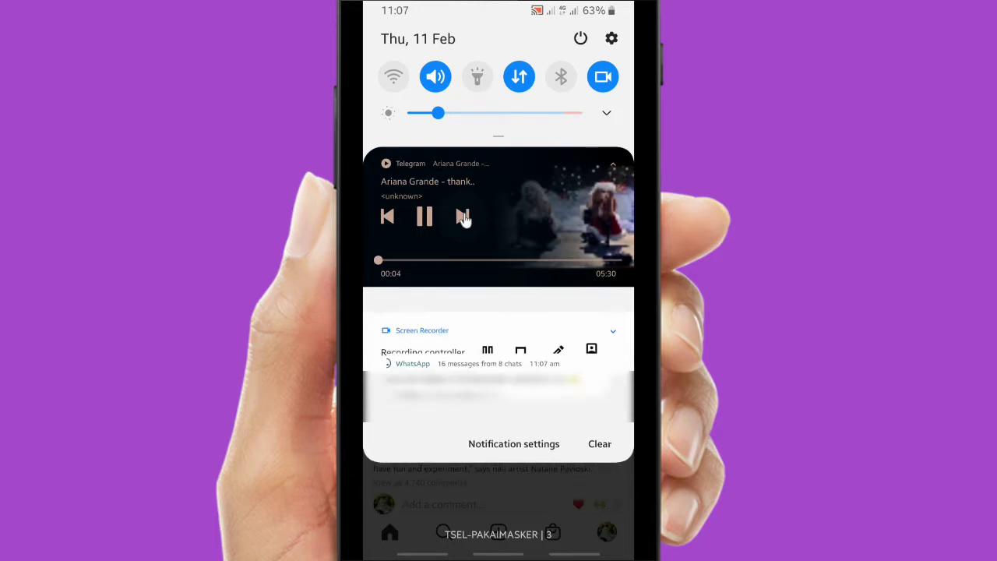
pyautogui.click(462, 217)
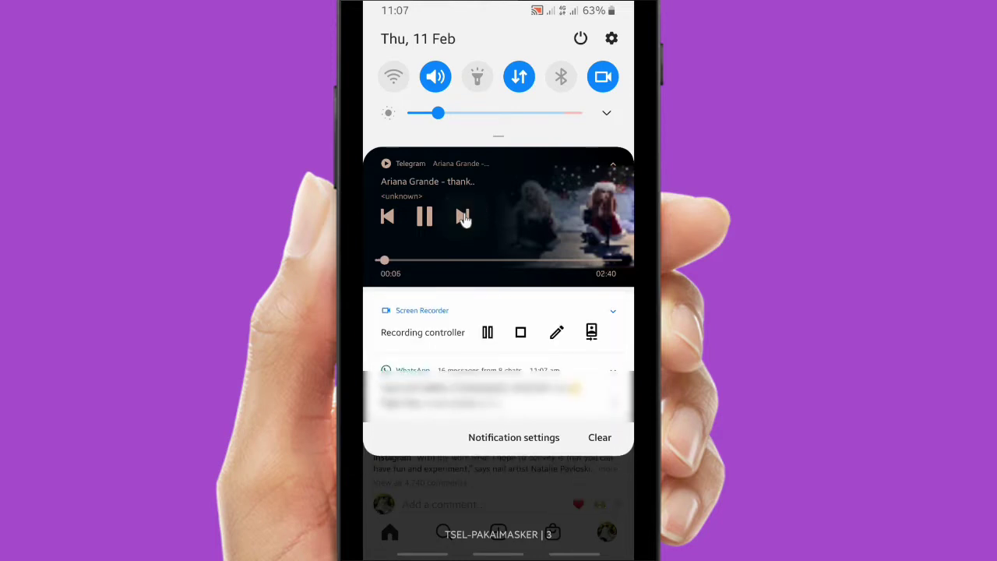
pyautogui.click(390, 221)
pyautogui.click(389, 220)
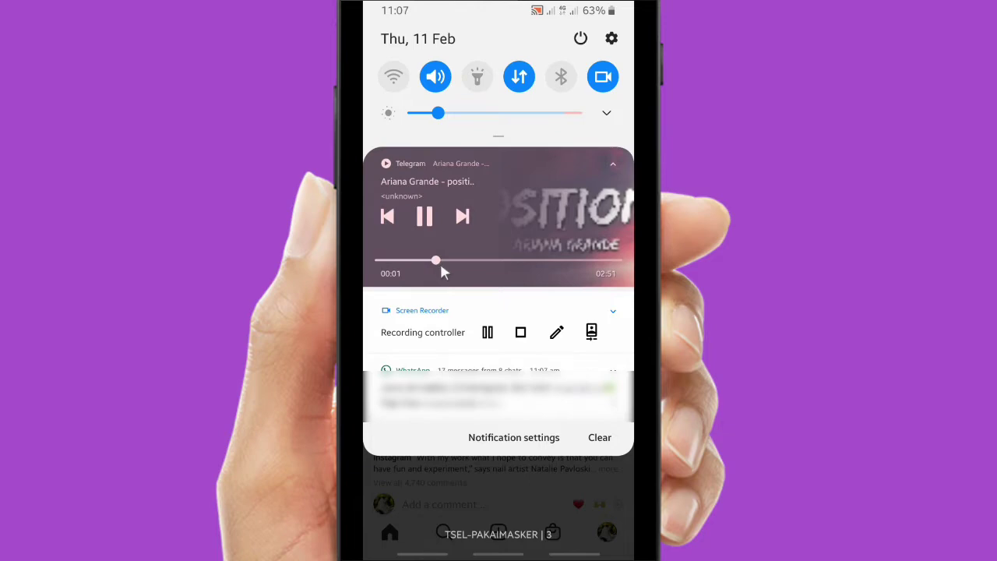
# - Close the notification shade, browse the Instagram feed and return to the phone's home screen
pyautogui.click(495, 481)
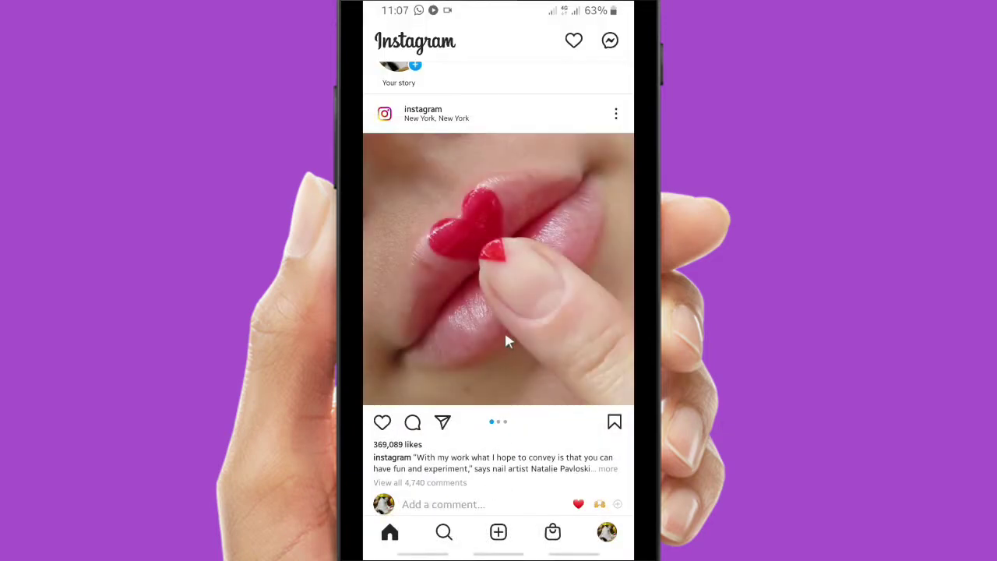
pyautogui.scroll(-3, 506, 341)
pyautogui.scroll(4, 506, 341)
pyautogui.moveTo(485, 557); pyautogui.dragTo(455, 279)
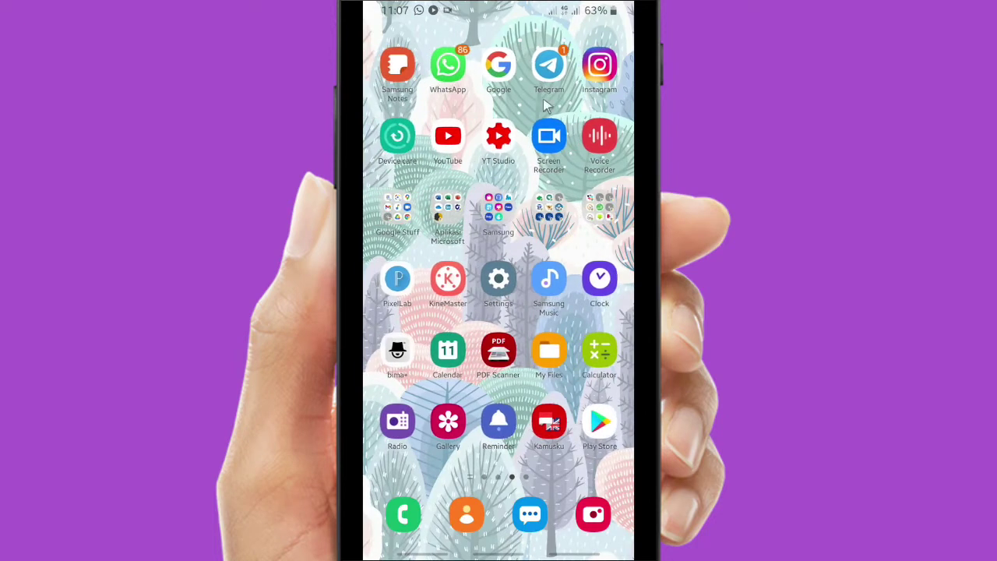
# - Switch to Telegram, pause "Ariana Grande - positions" and close the music player
pyautogui.click(549, 67)
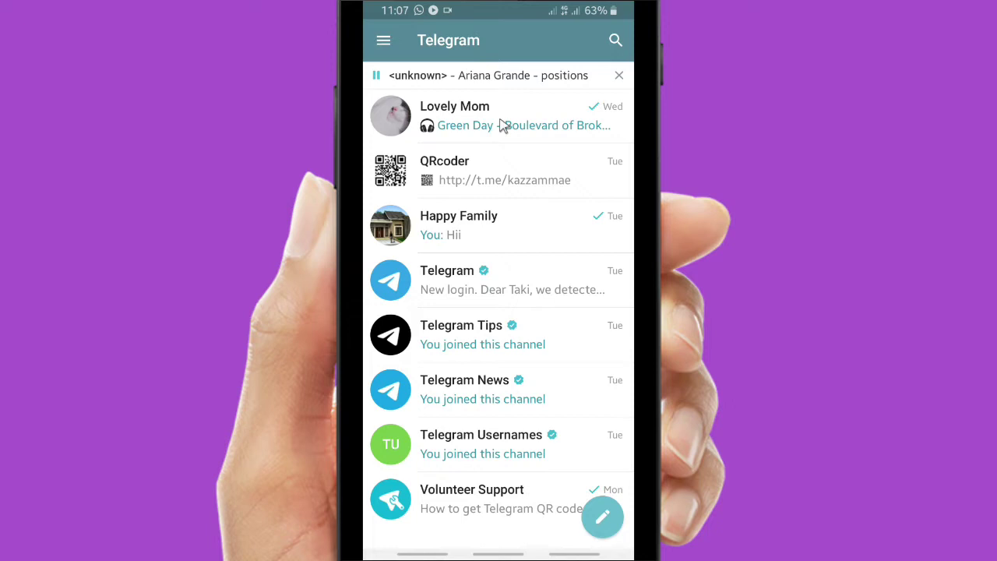
pyautogui.click(526, 76)
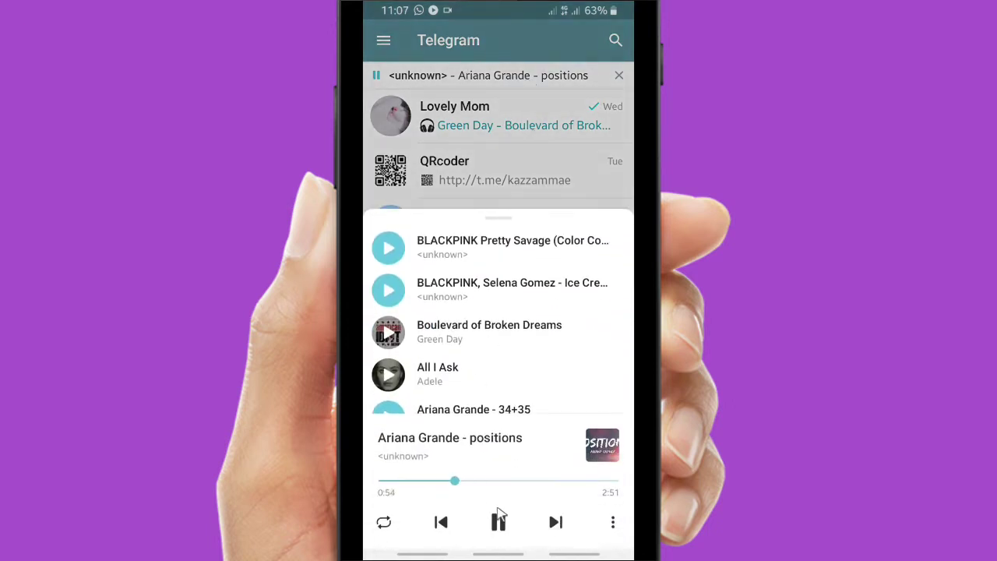
pyautogui.click(504, 537)
pyautogui.click(575, 188)
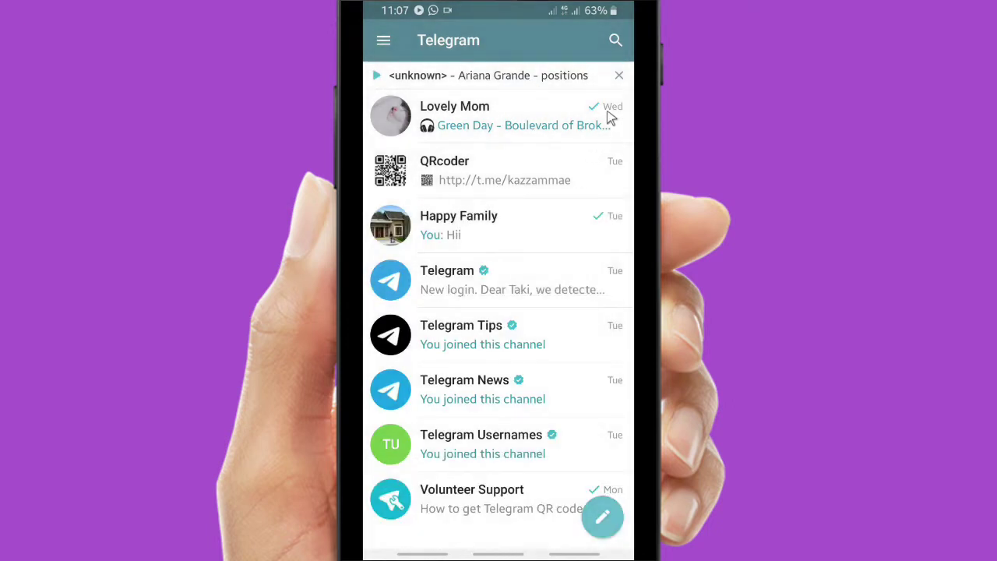
pyautogui.click(617, 76)
# - Open the mom contact's chat and delete all 13 song messages sent on February 10, also for the contact
pyautogui.click(529, 118)
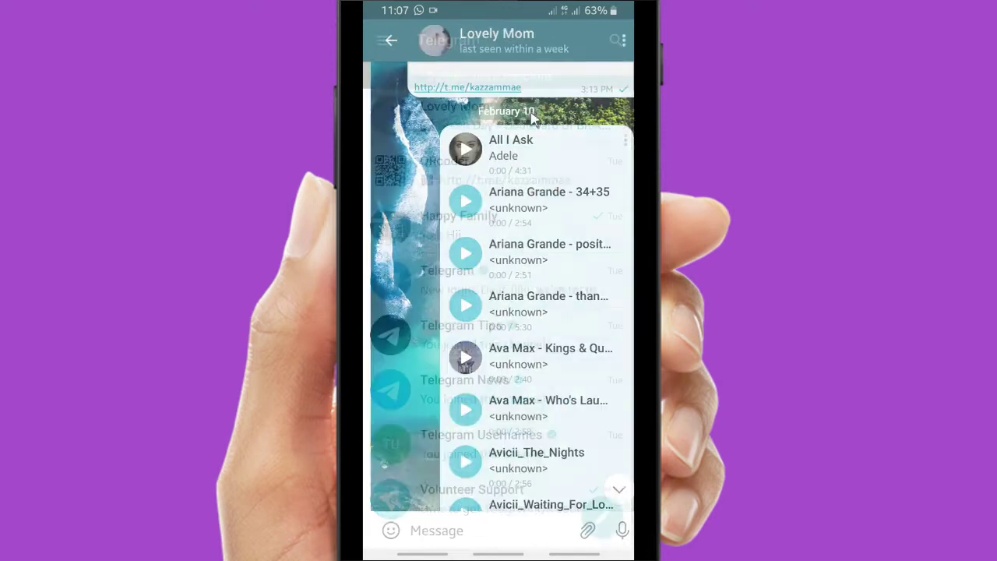
pyautogui.click(544, 143)
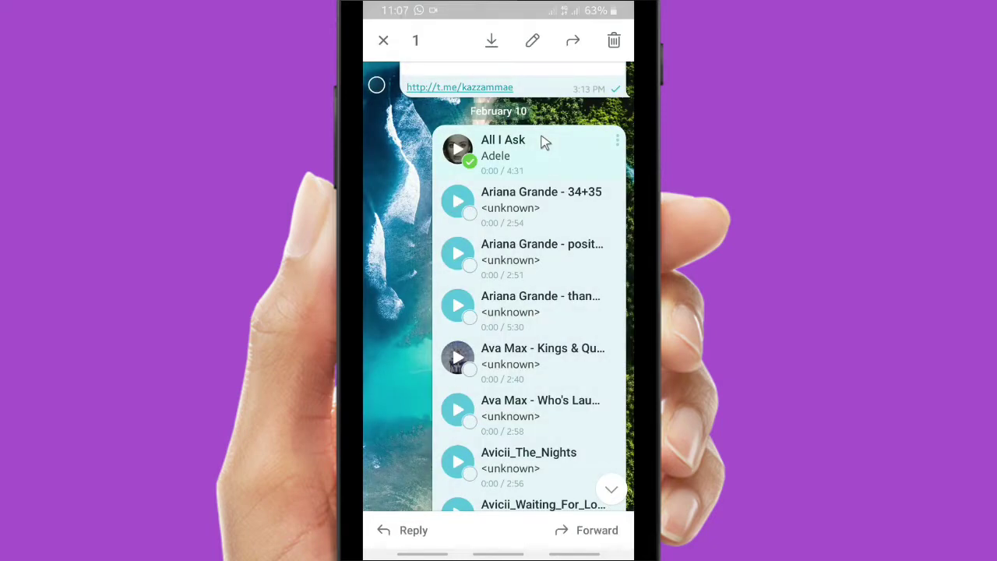
pyautogui.click(545, 208)
pyautogui.click(542, 254)
pyautogui.click(540, 307)
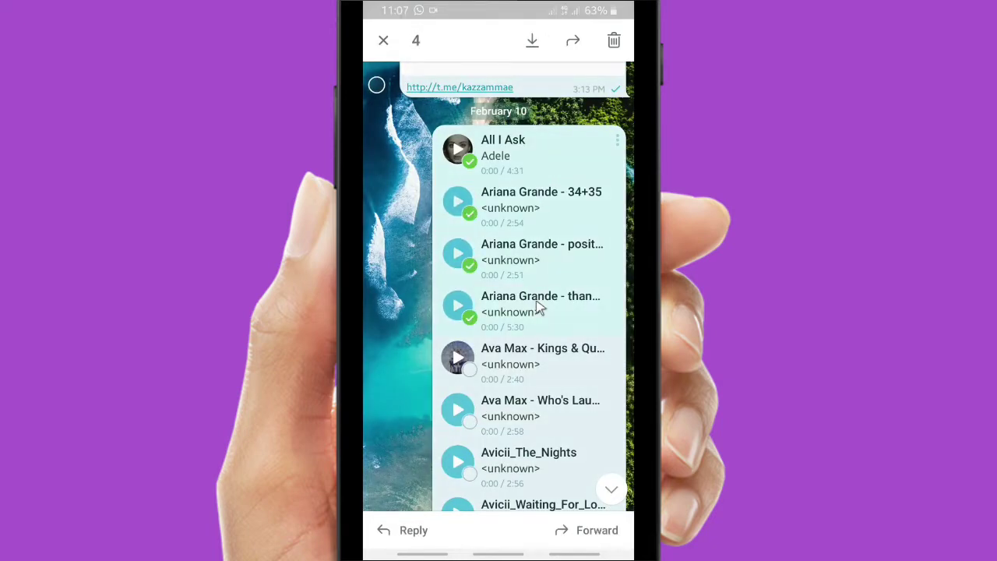
pyautogui.scroll(-2, 539, 309)
pyautogui.click(536, 273)
pyautogui.click(540, 313)
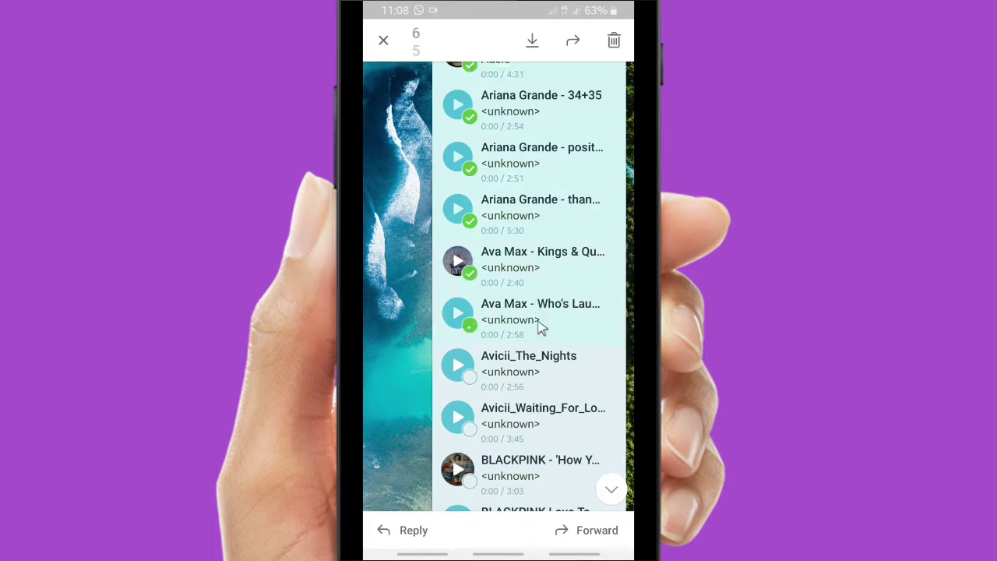
pyautogui.click(553, 364)
pyautogui.click(563, 403)
pyautogui.scroll(-2, 565, 404)
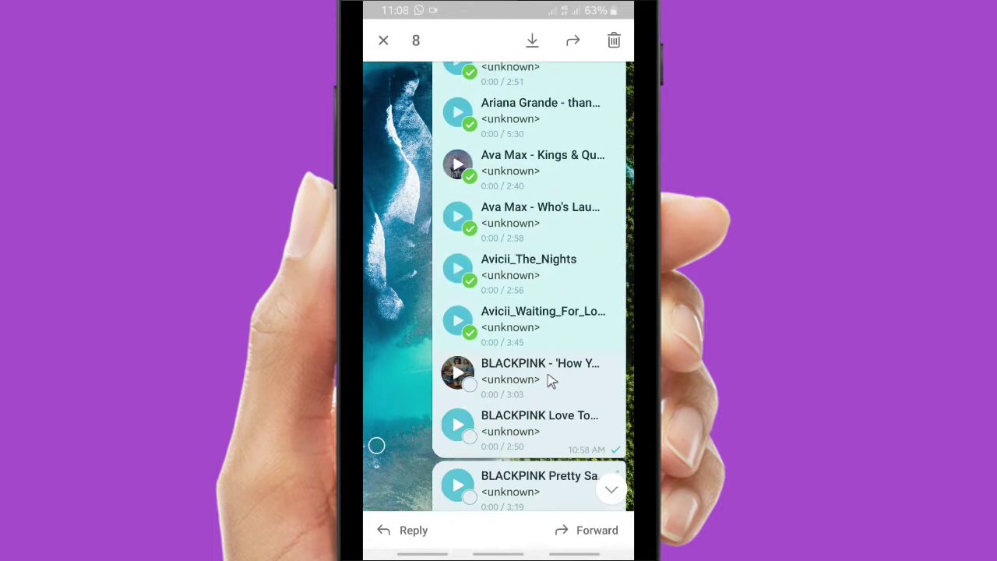
pyautogui.click(547, 373)
pyautogui.click(552, 416)
pyautogui.scroll(-3, 552, 417)
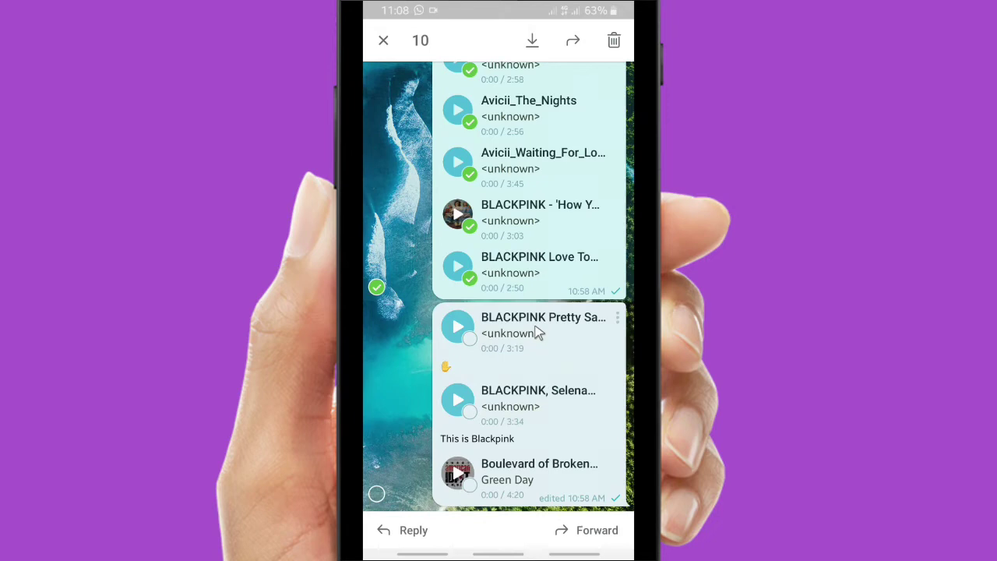
pyautogui.click(537, 336)
pyautogui.click(537, 399)
pyautogui.click(544, 479)
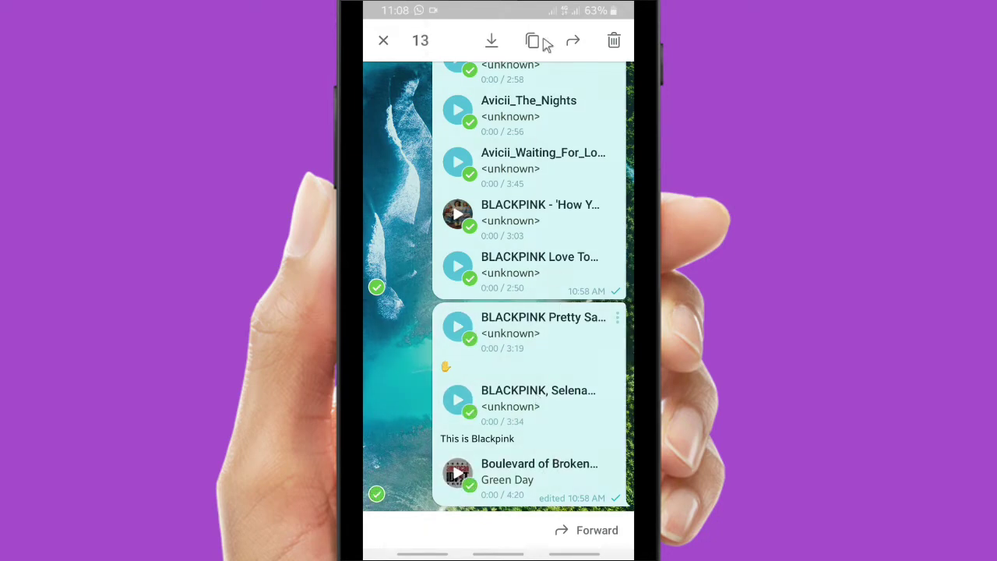
pyautogui.click(614, 40)
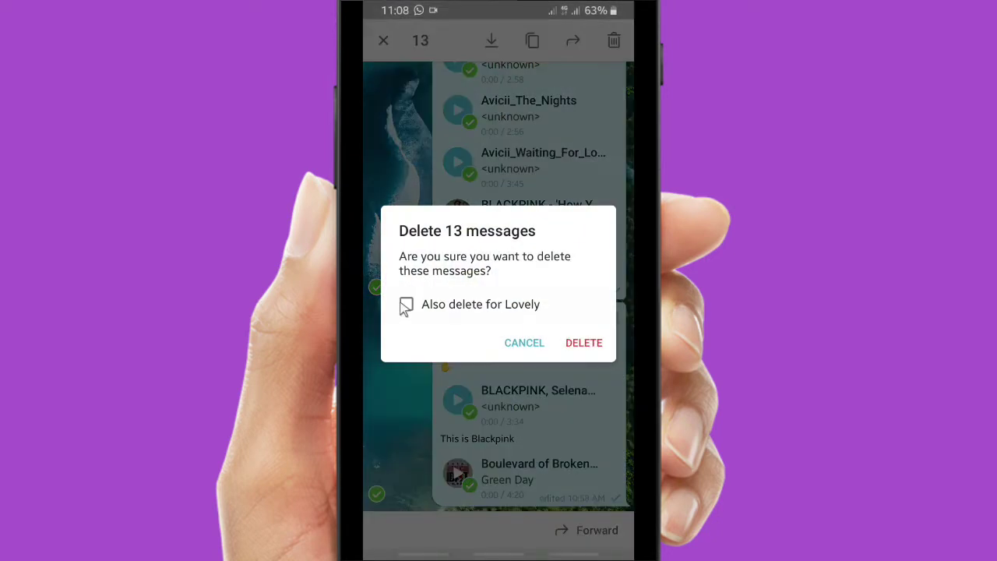
pyautogui.click(405, 304)
pyautogui.click(584, 343)
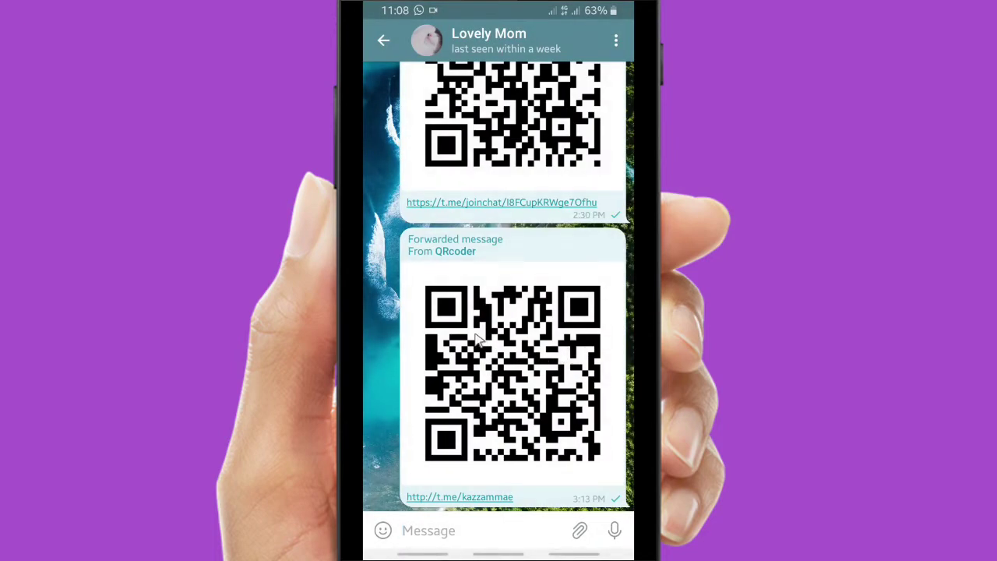
# - Delete the two forwarded QR code messages from the chat, also for the contact
pyautogui.click(477, 339)
pyautogui.click(514, 144)
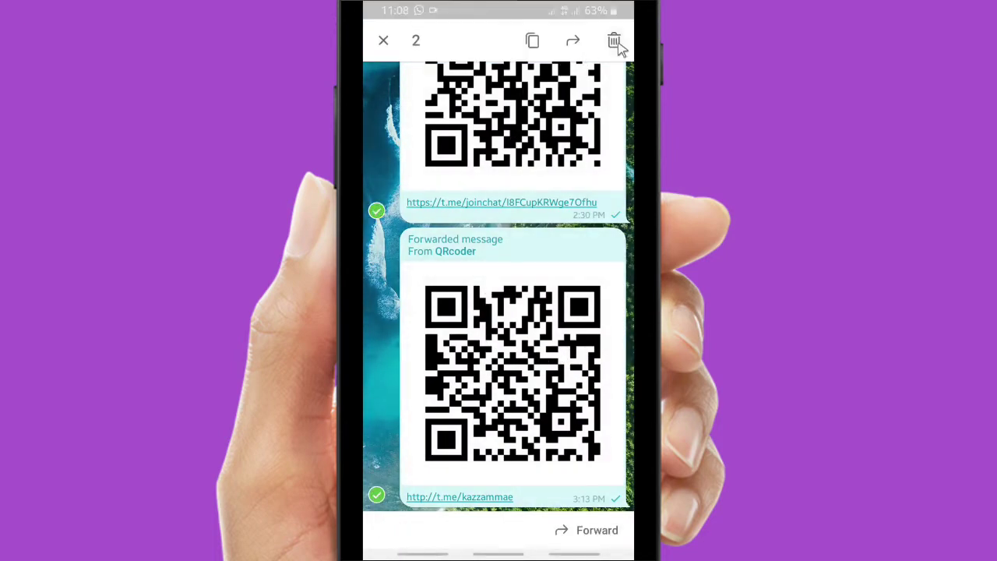
pyautogui.click(614, 42)
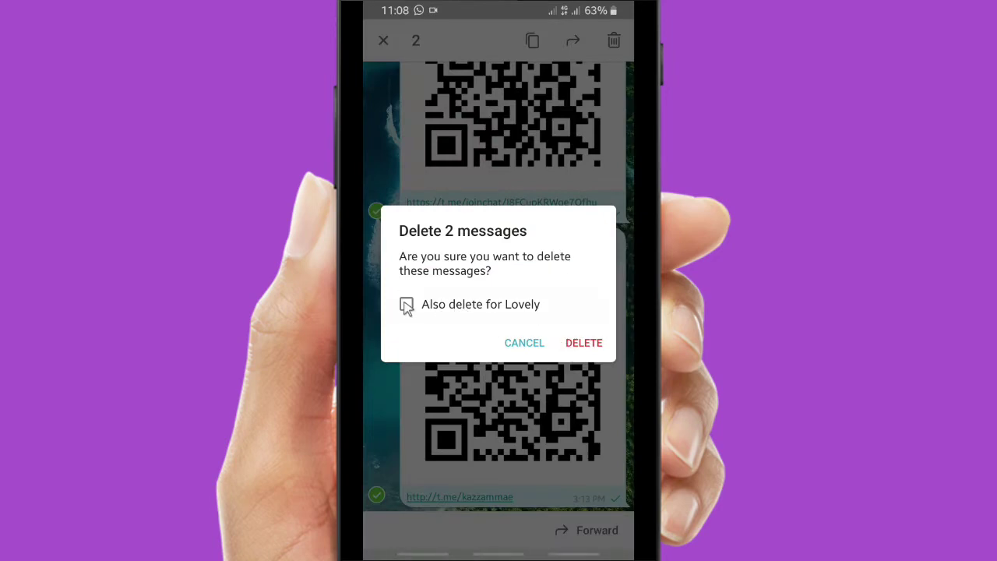
pyautogui.click(406, 304)
pyautogui.click(574, 343)
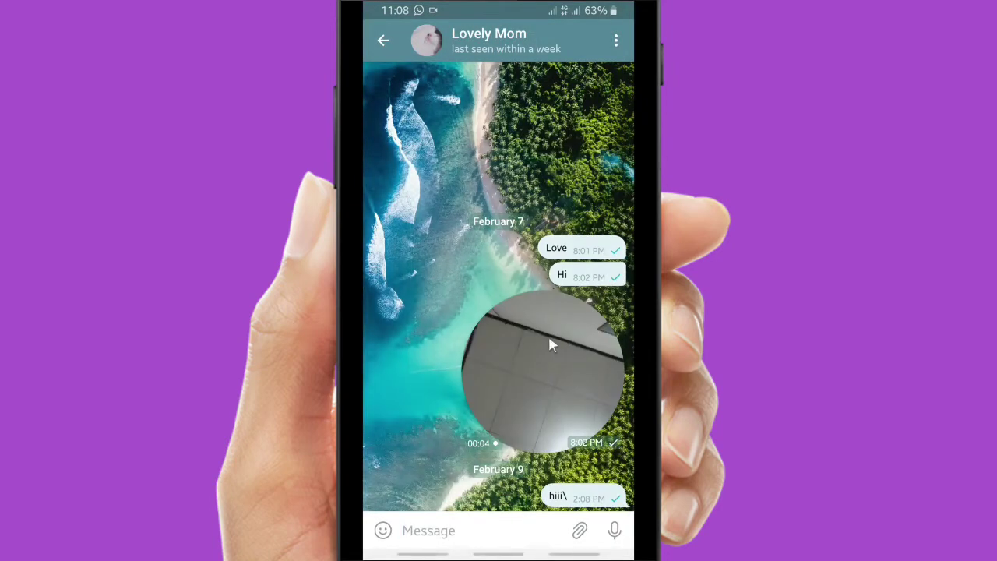
# - Delete the round video message sent on February 7, also for the contact
pyautogui.click(548, 382)
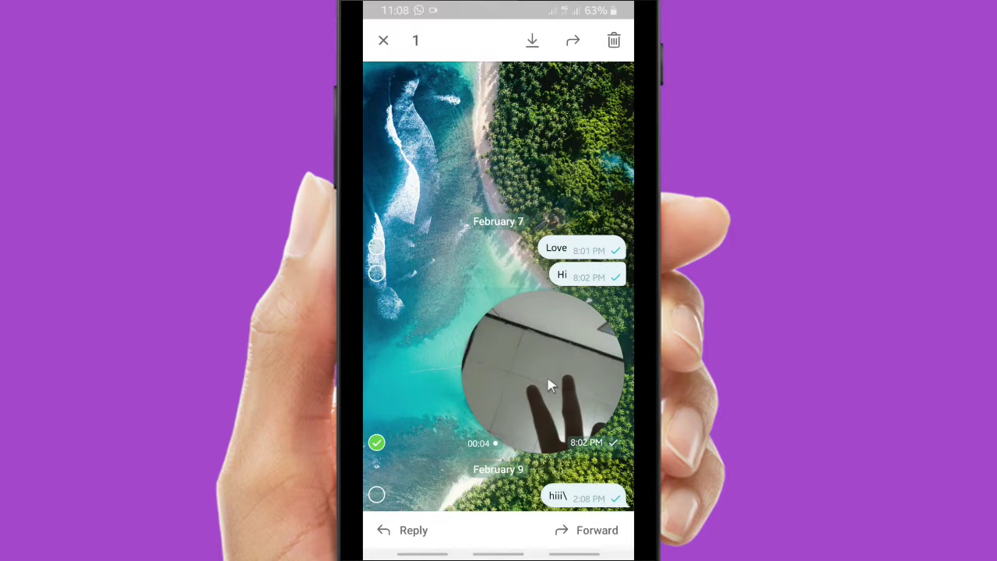
pyautogui.click(613, 41)
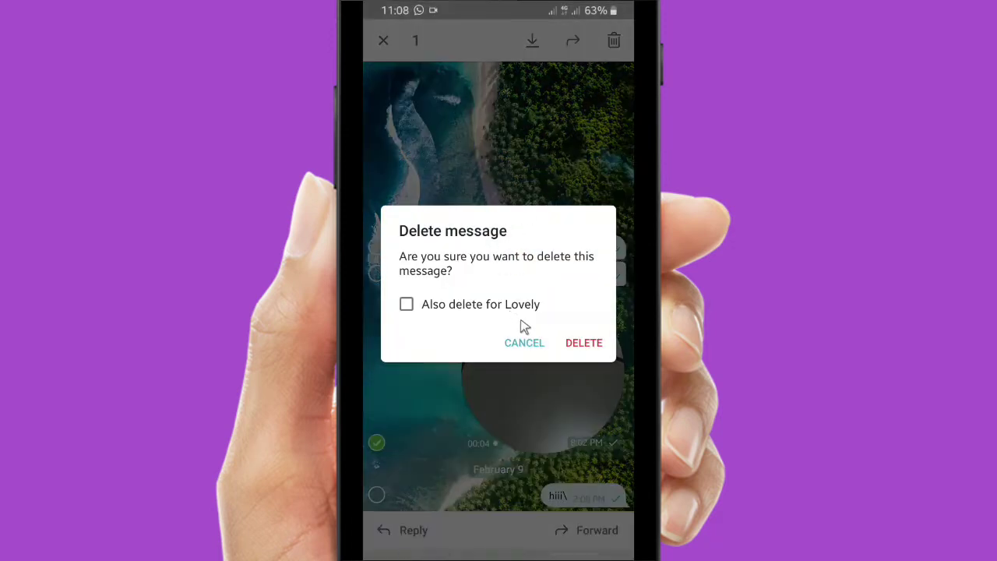
pyautogui.click(461, 308)
pyautogui.click(588, 344)
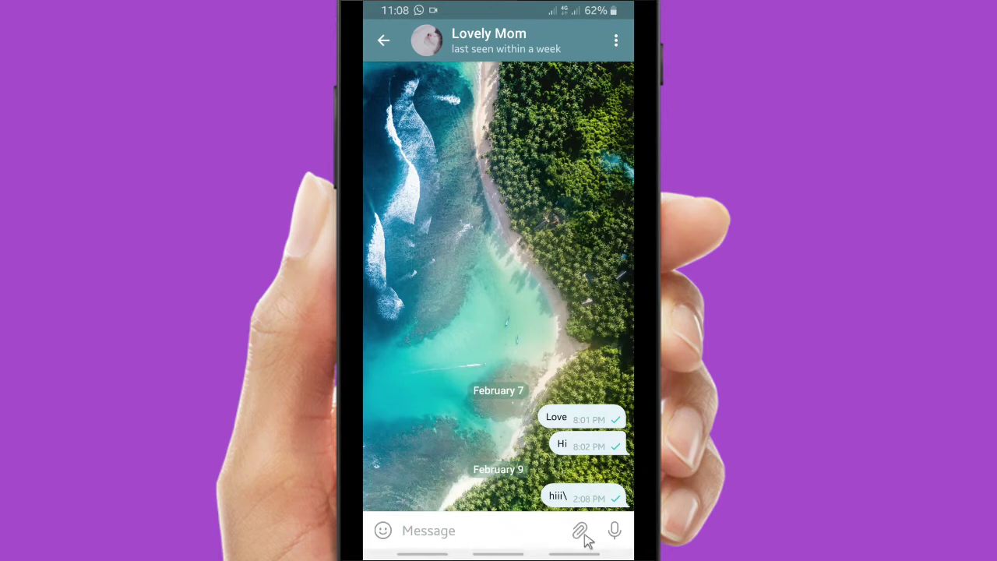
# - Attach music, selecting Ariana Grande's "34+35", "positions" and "thank u, next" plus Ava Max's "Kings & Queens" and "Who's Laughing Now"
pyautogui.click(580, 531)
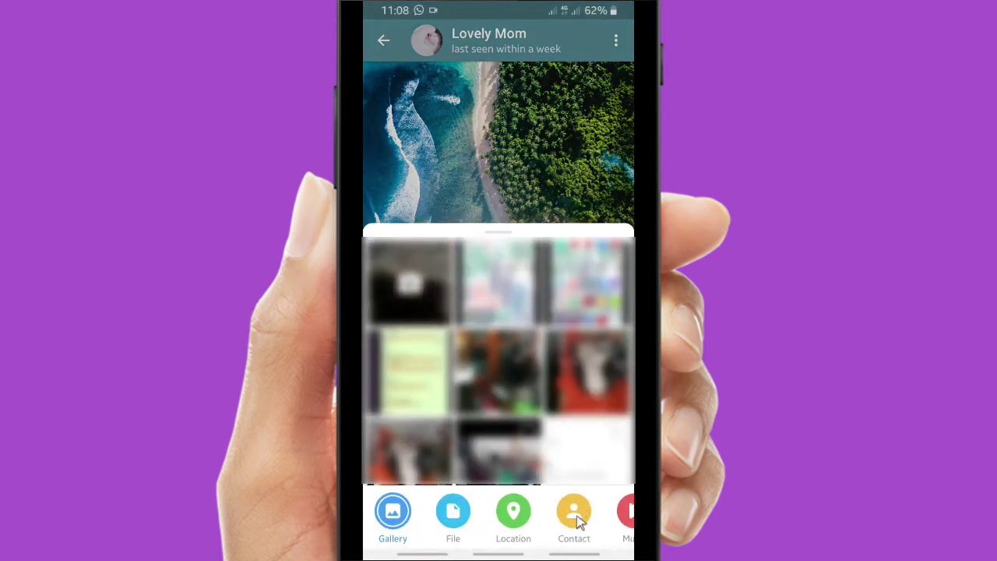
pyautogui.click(628, 526)
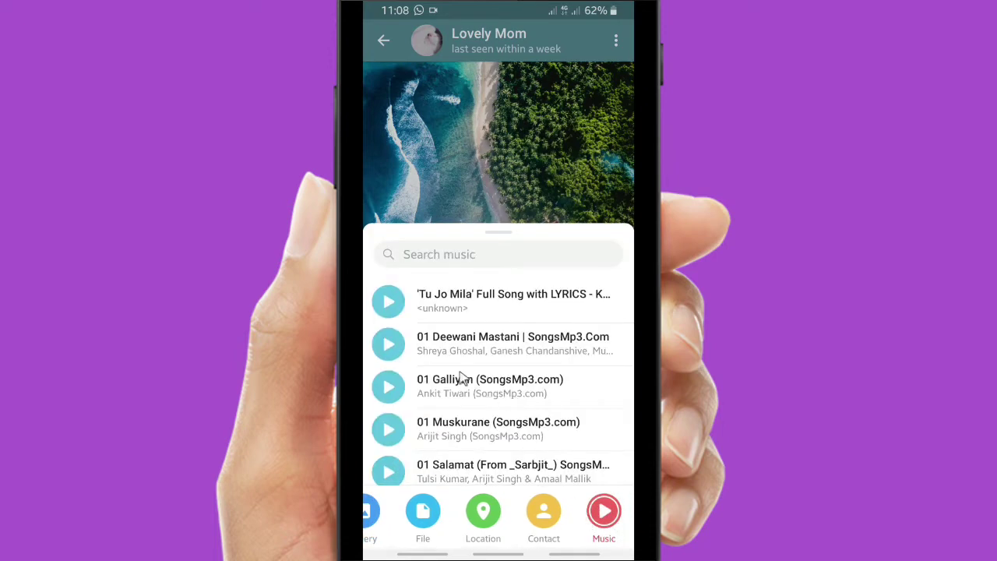
pyautogui.scroll(-15, 459, 372)
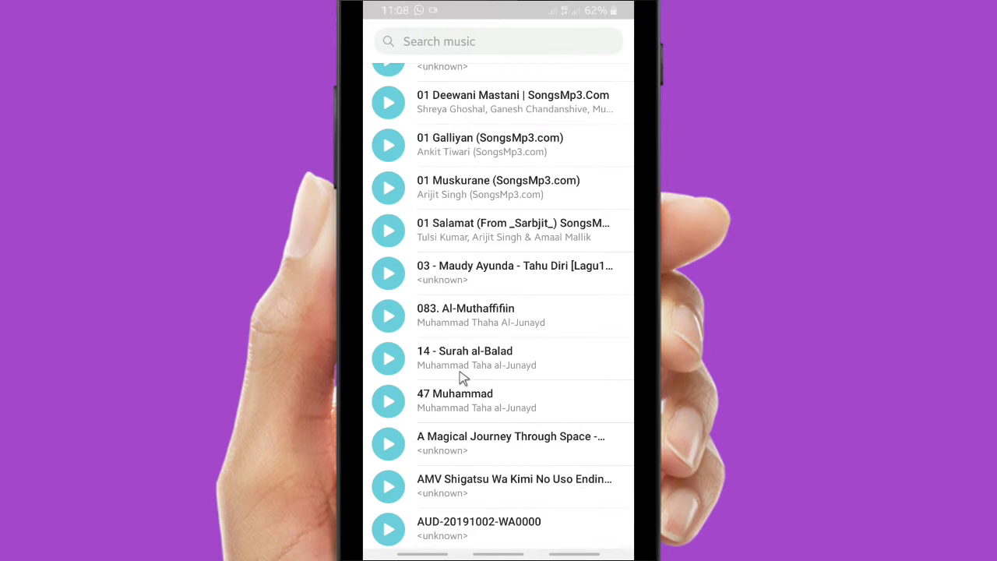
pyautogui.scroll(-10, 461, 378)
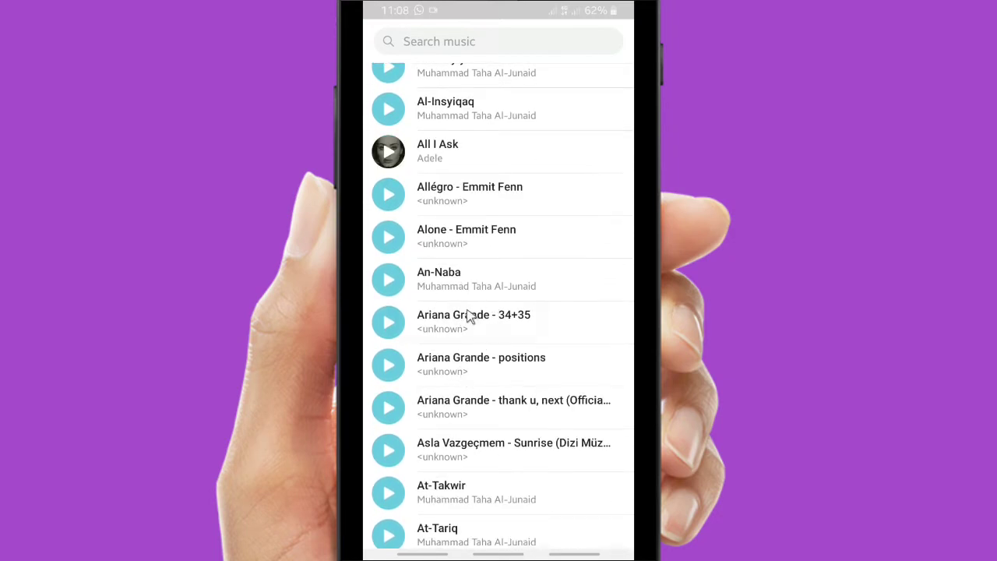
pyautogui.click(472, 315)
pyautogui.click(499, 366)
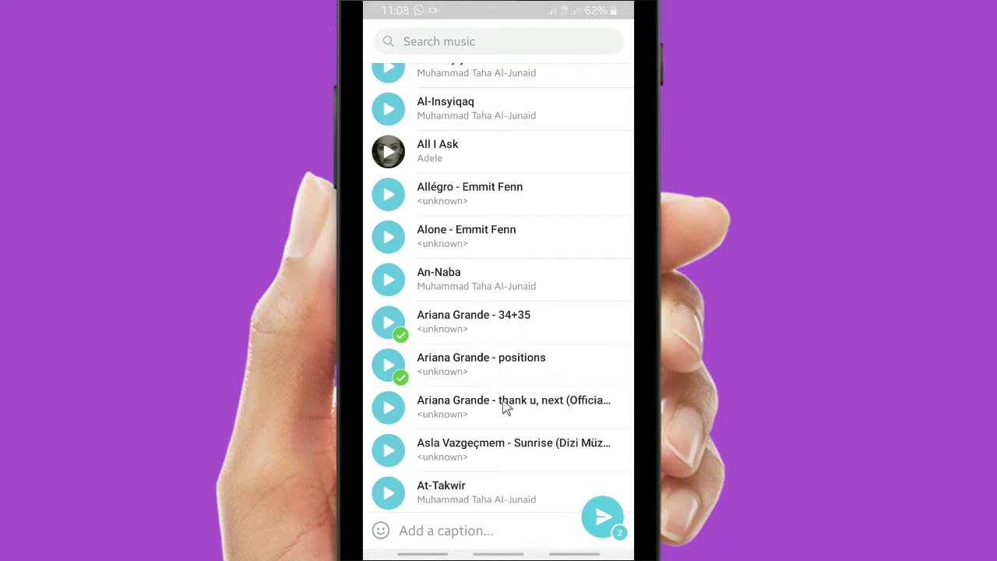
pyautogui.click(502, 406)
pyautogui.scroll(-3, 502, 407)
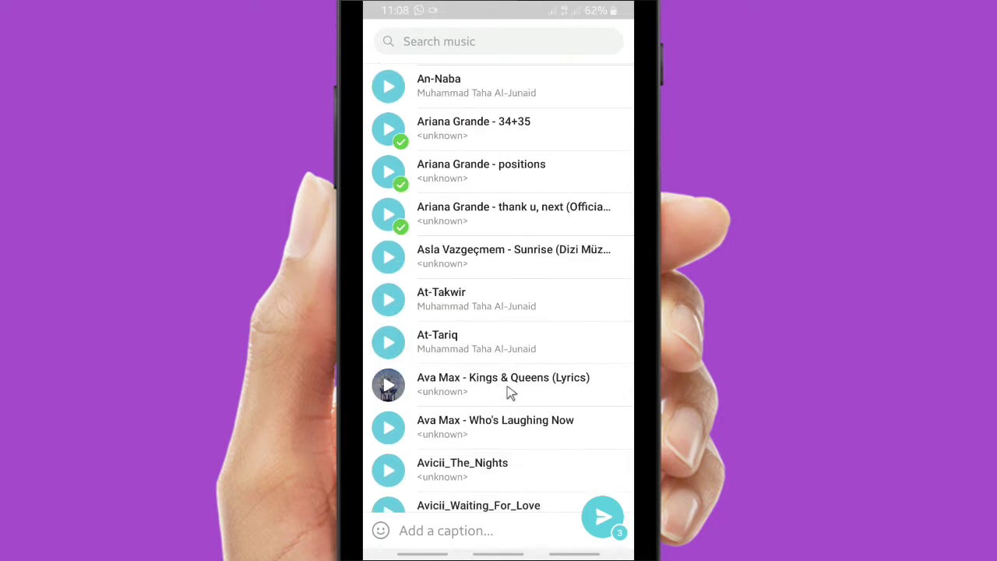
pyautogui.click(506, 385)
pyautogui.click(511, 420)
# - Add "Avicii_The_Nights", "Avicii_Waiting_For_Love" and BLACKPINK's "How You Like That", "Love To Hate Me", "Pretty Savage" and Selena Gomez collaboration to the selection
pyautogui.scroll(-3, 512, 421)
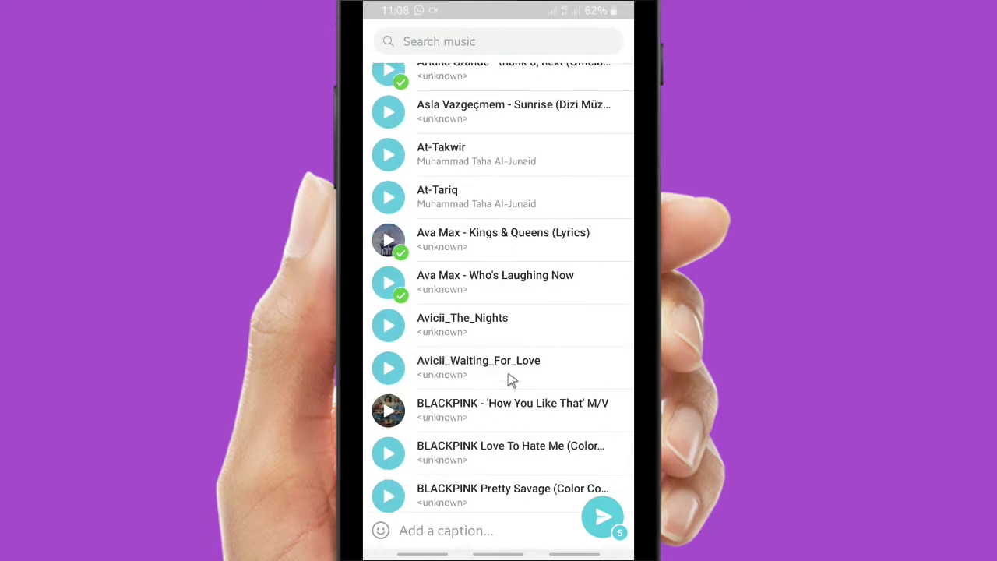
pyautogui.click(521, 330)
pyautogui.click(458, 366)
pyautogui.click(512, 412)
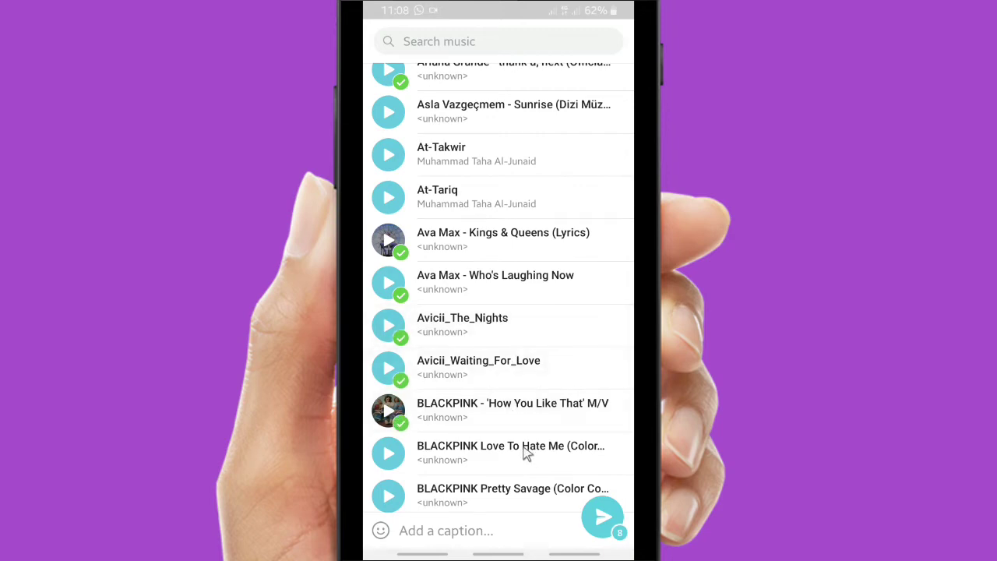
pyautogui.click(527, 454)
pyautogui.click(527, 488)
pyautogui.scroll(-3, 534, 463)
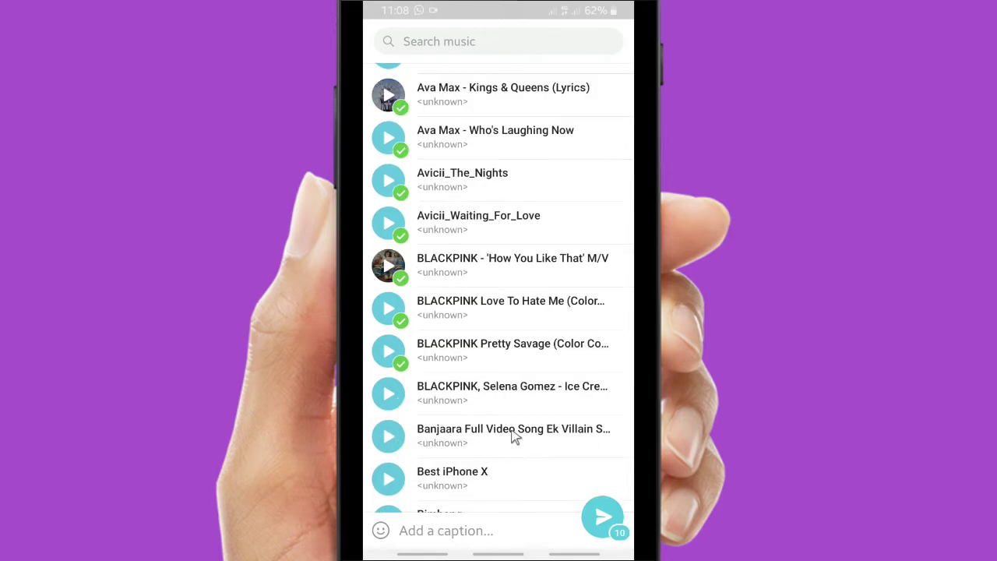
pyautogui.click(499, 392)
# - Add "Dear God", "Desce pro Play (PA PA PA)" and Doja Cat's "Boss Btch" to the selected songs
pyautogui.scroll(-5, 510, 438)
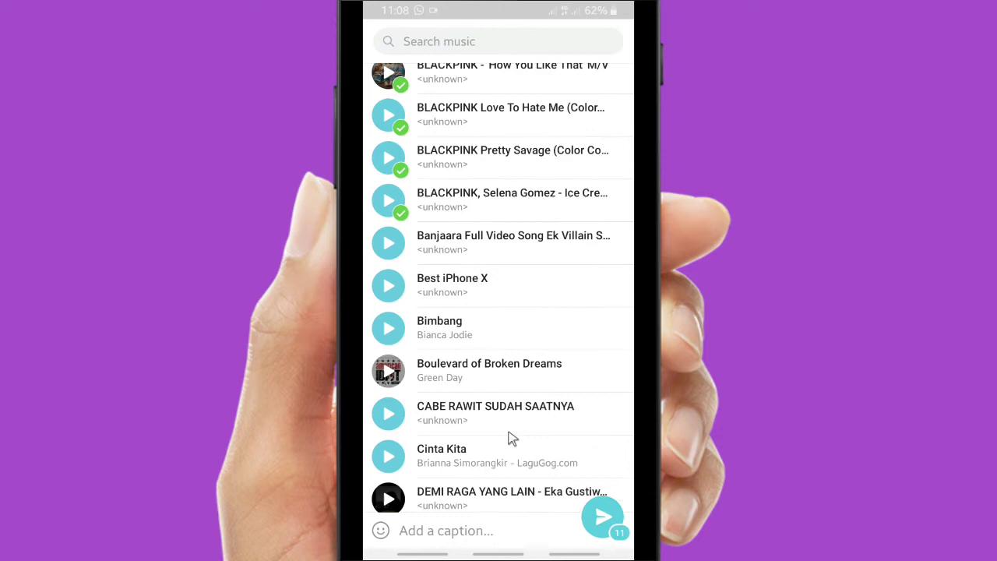
pyautogui.scroll(-5, 499, 424)
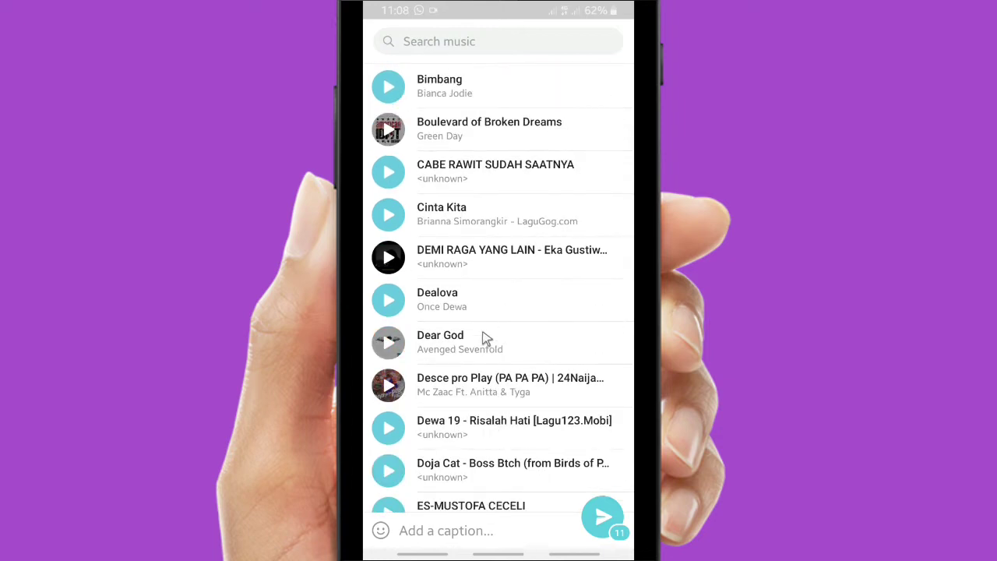
pyautogui.click(486, 340)
pyautogui.click(495, 382)
pyautogui.scroll(-2, 491, 390)
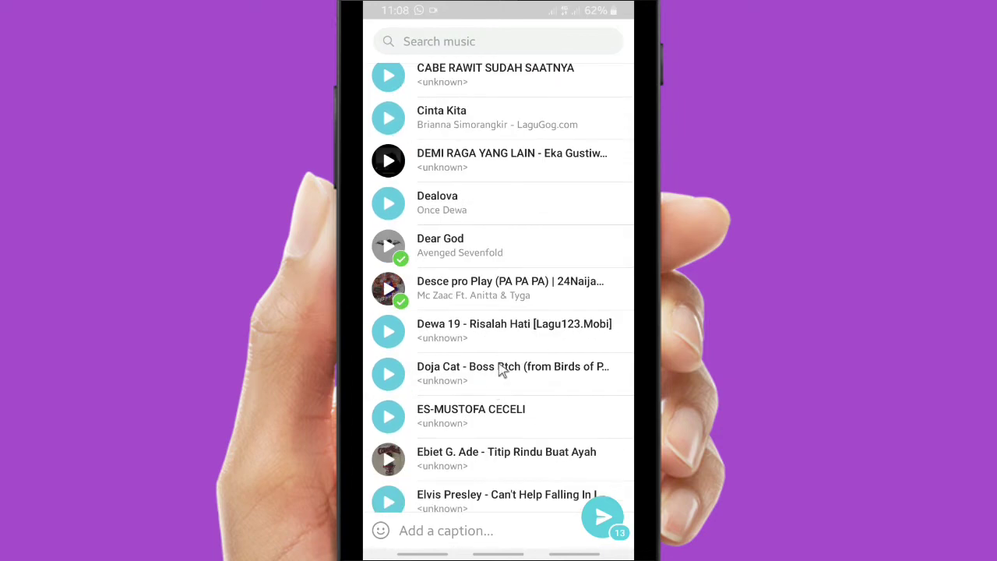
pyautogui.click(502, 371)
# - Add Elvis Presley's "Can't Help Falling In Love", "First Class - DJ Williams" and "Fractures (feat. Nevve)" to the selected songs
pyautogui.scroll(-4, 490, 410)
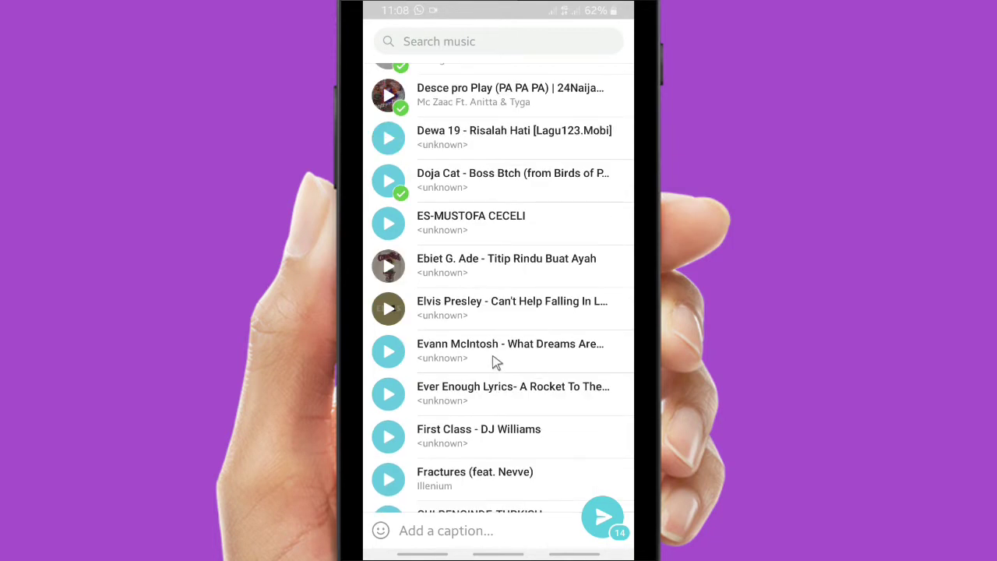
pyautogui.click(502, 305)
pyautogui.moveTo(483, 477); pyautogui.dragTo(482, 425)
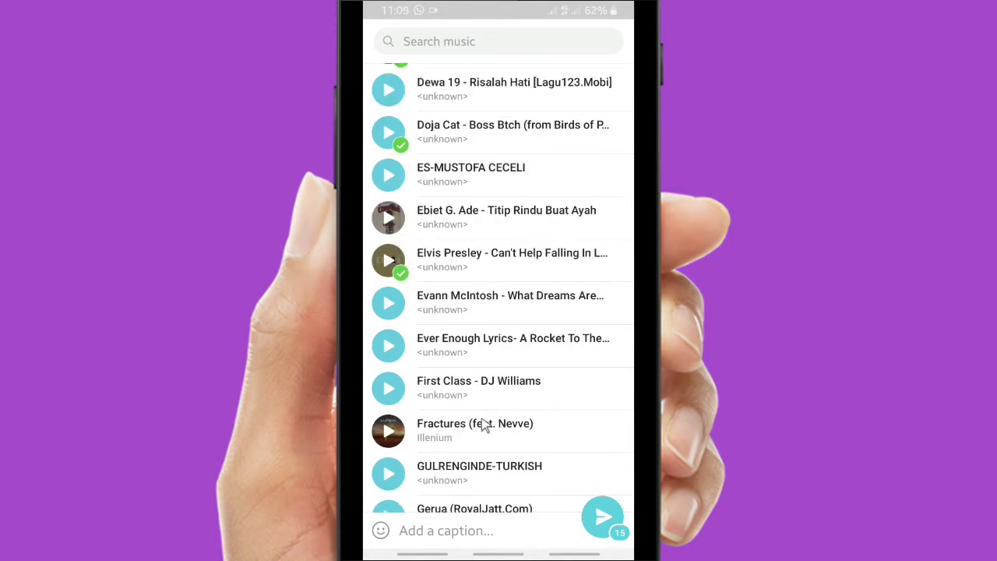
pyautogui.click(520, 350)
pyautogui.click(523, 358)
pyautogui.click(507, 396)
pyautogui.click(504, 436)
pyautogui.scroll(-3, 510, 441)
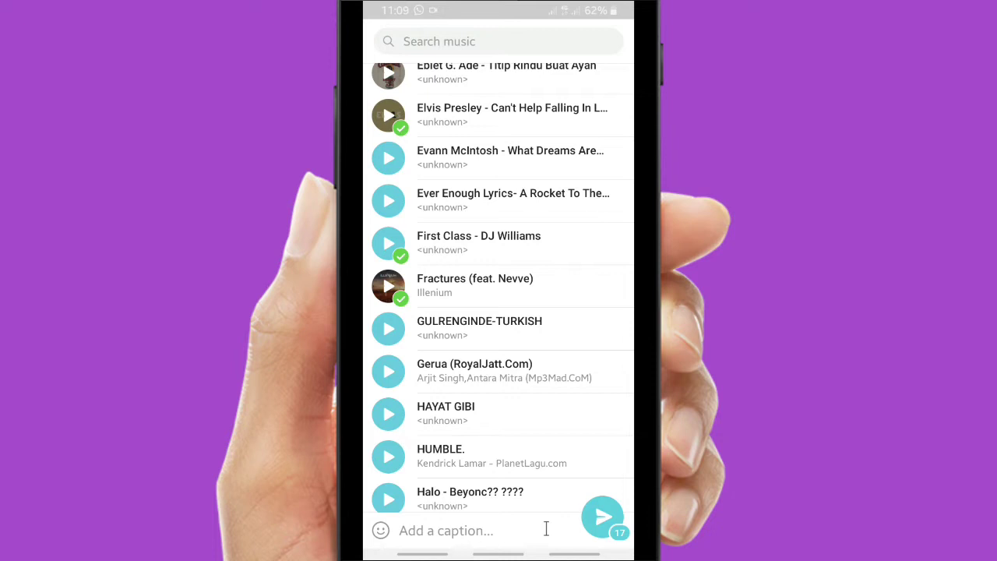
# - Add the caption "My Song Playlists" to the selected songs and send them to the chat
pyautogui.click(500, 530)
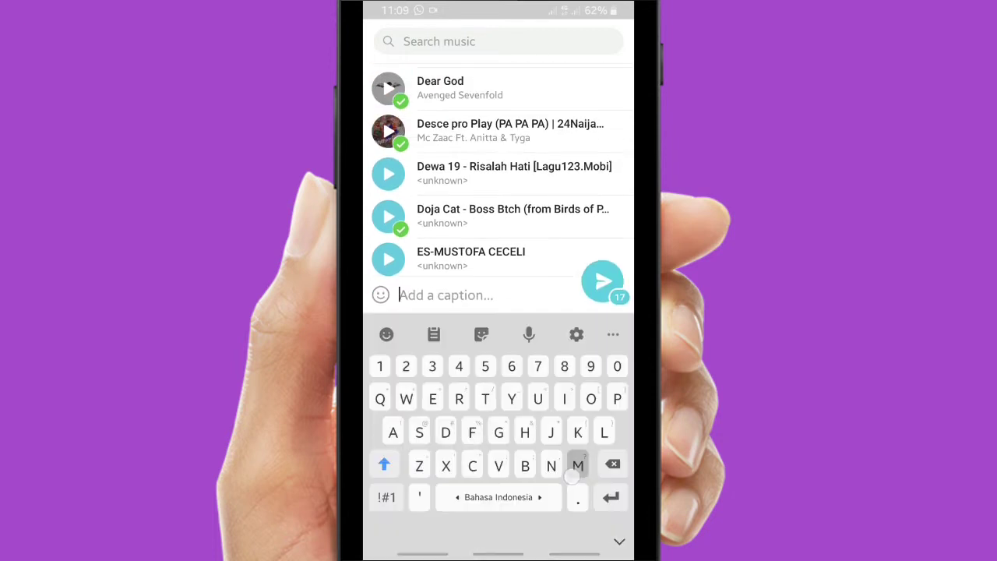
pyautogui.write('My Son')
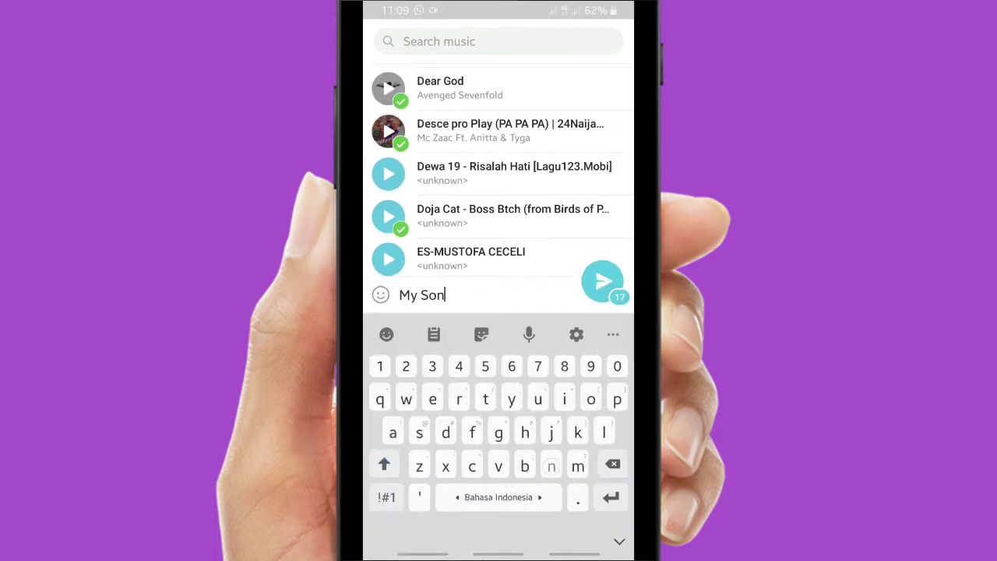
pyautogui.write('g Playlis')
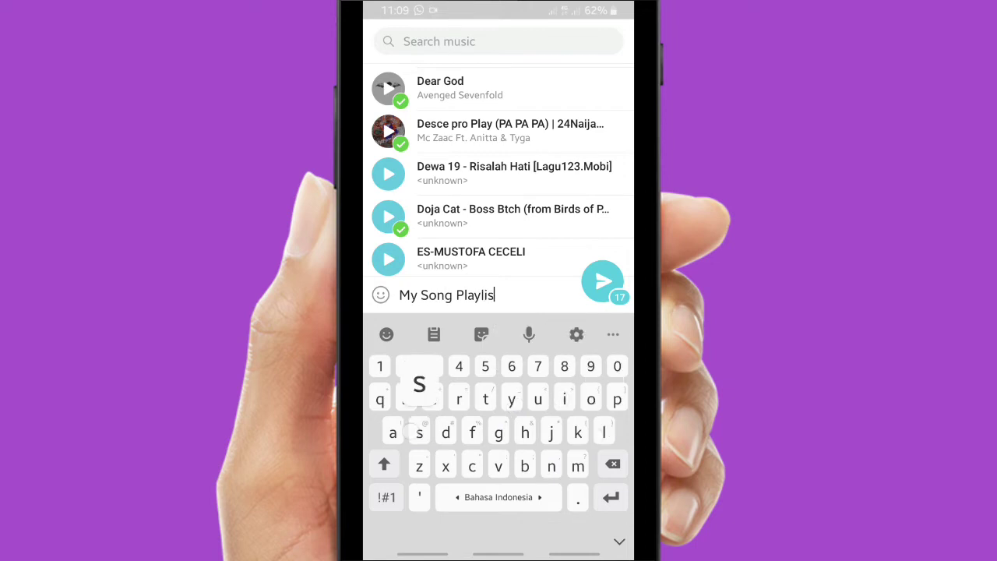
pyautogui.write('t')
pyautogui.press('BackSpace')
pyautogui.write('ts')
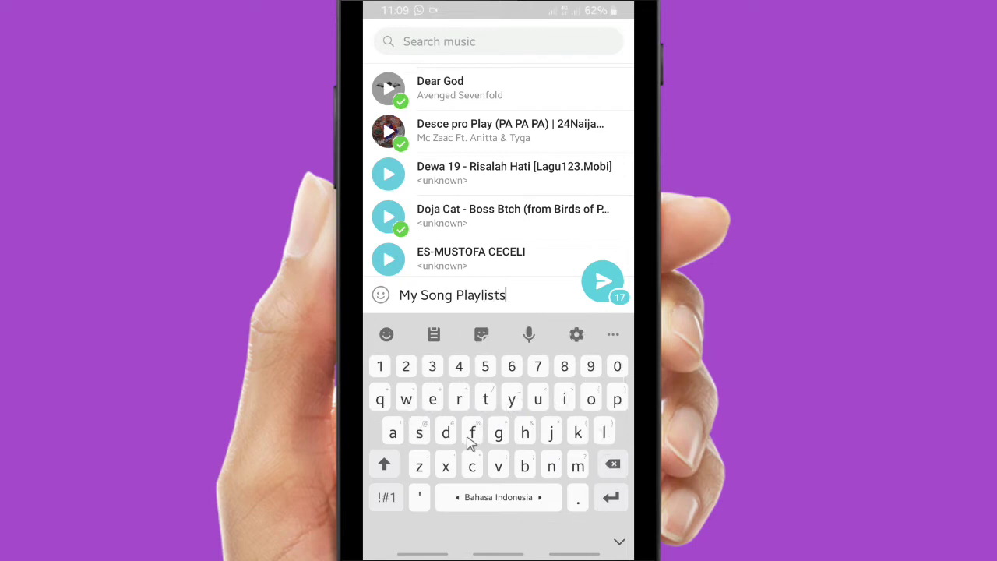
pyautogui.click(601, 282)
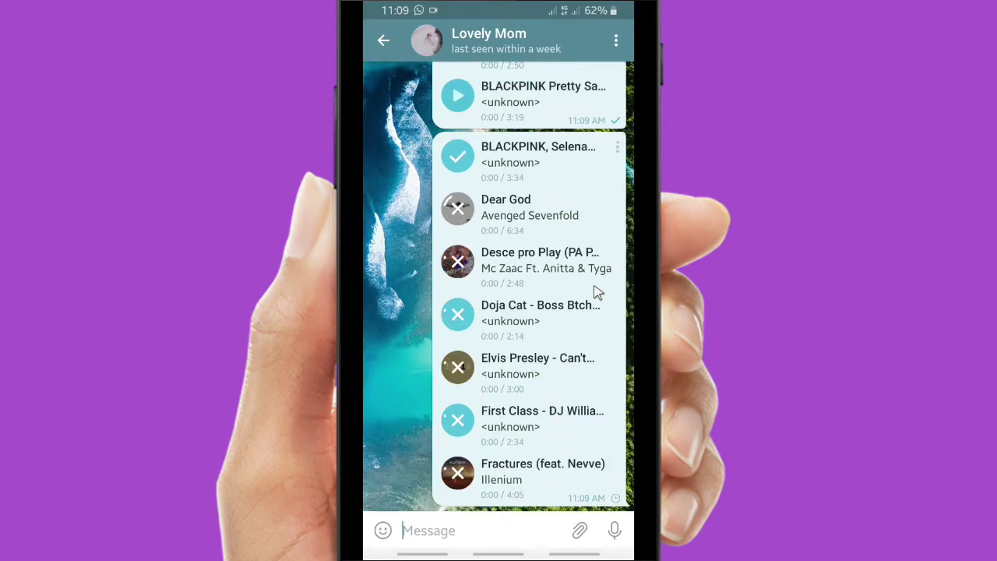
# - Review the sent songs and the "My Song Playlists" caption in the chat
pyautogui.scroll(8, 556, 286)
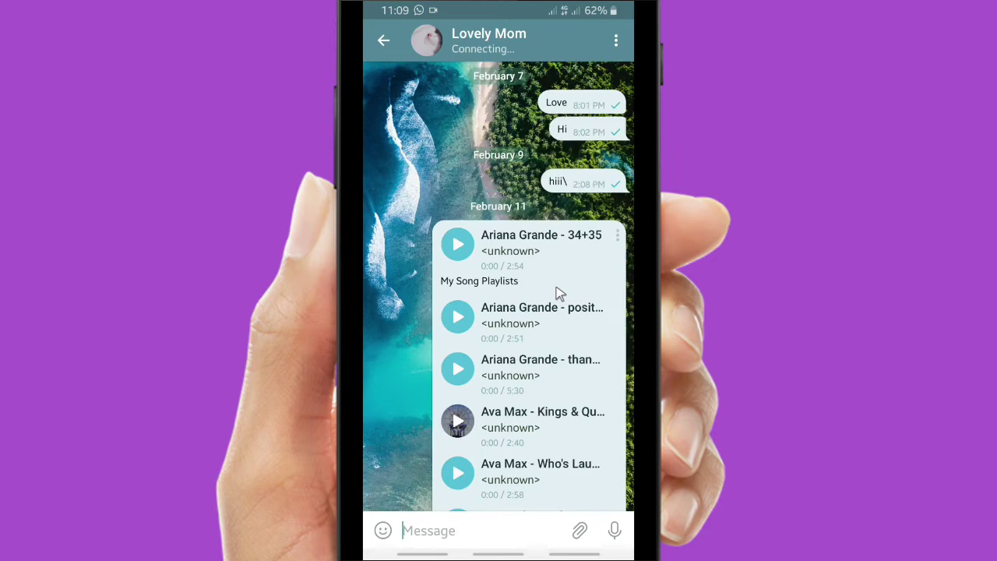
pyautogui.scroll(-10, 563, 263)
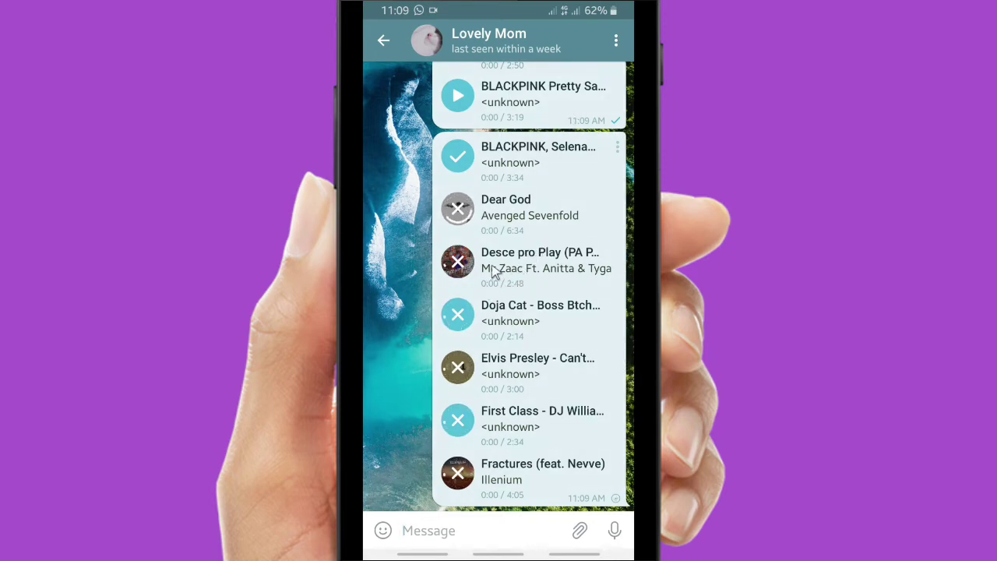
pyautogui.scroll(5, 484, 159)
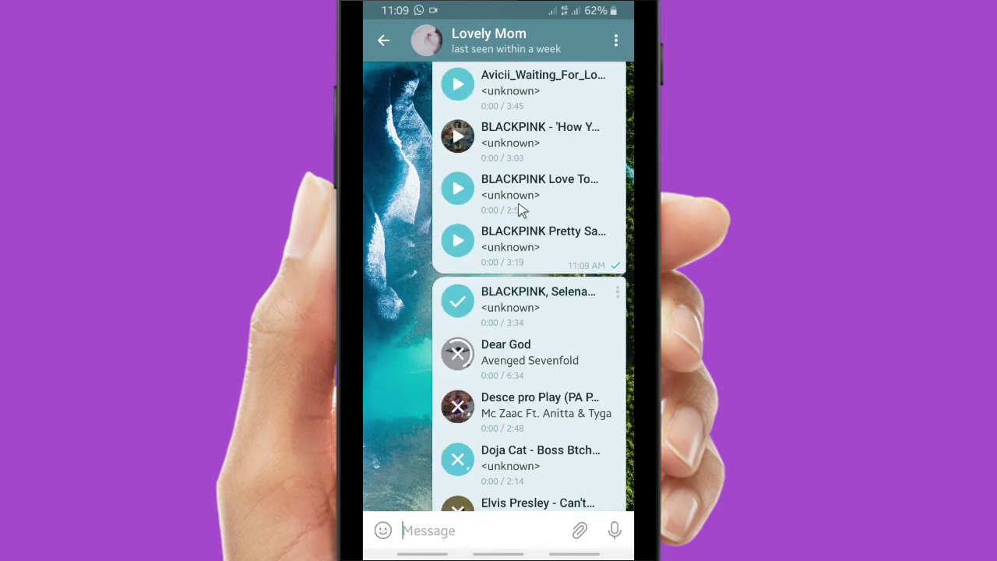
pyautogui.scroll(1, 520, 210)
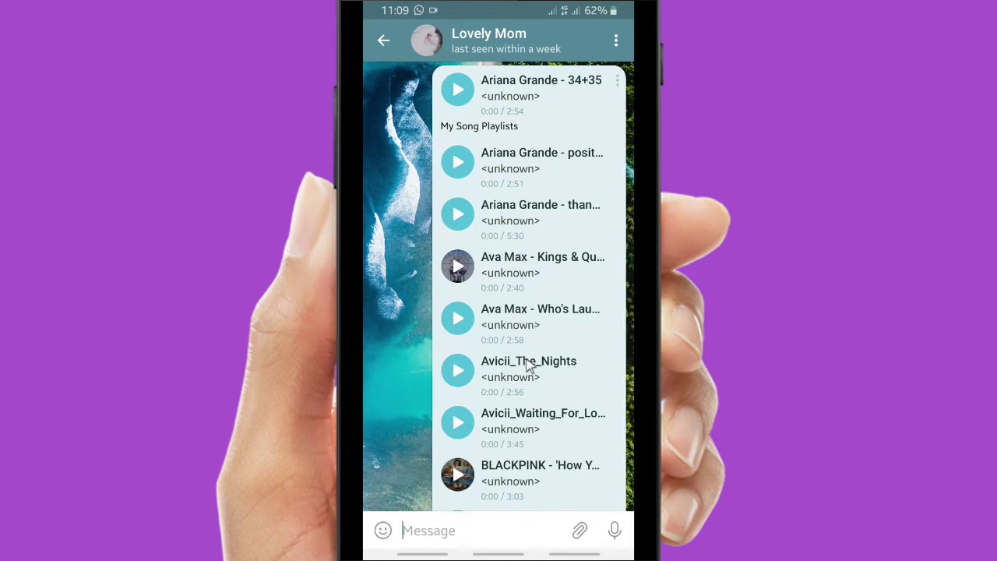
pyautogui.scroll(-4, 536, 459)
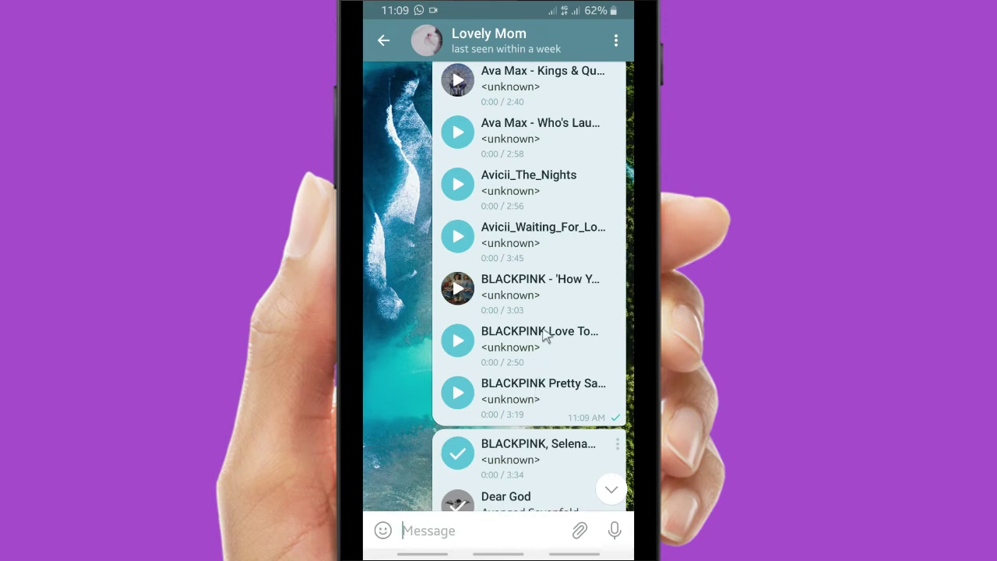
pyautogui.scroll(7, 447, 288)
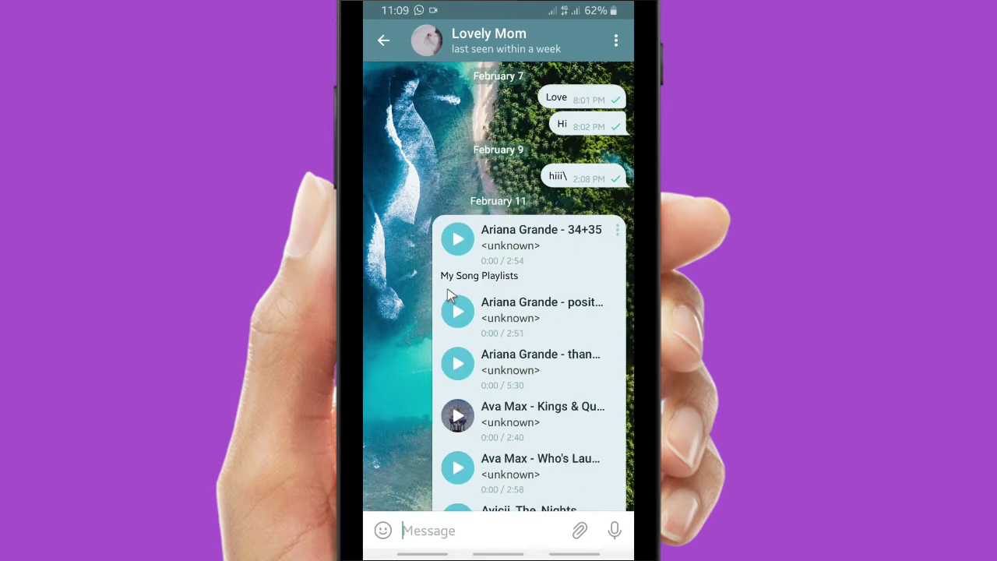
pyautogui.scroll(-2, 447, 288)
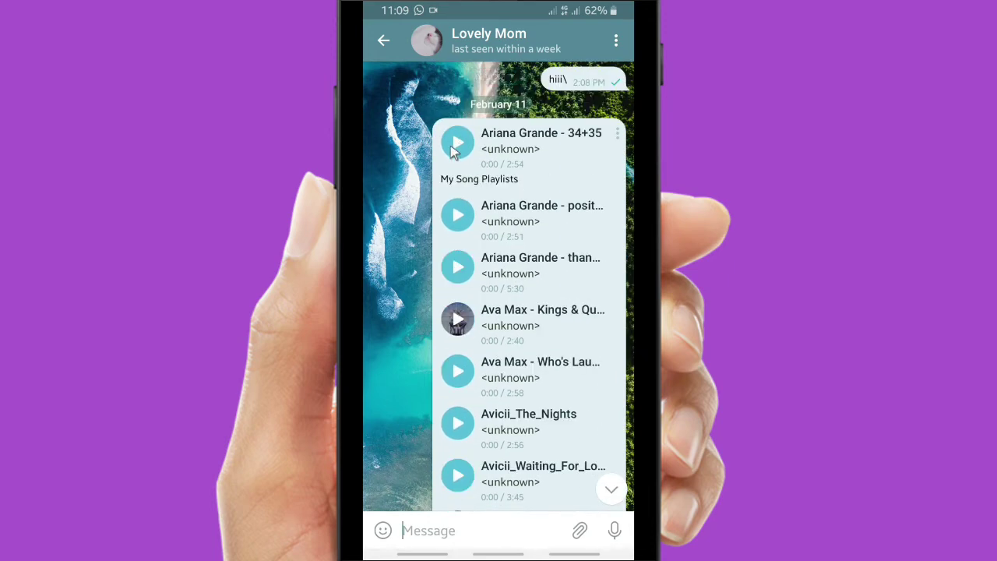
# - Edit the caption under the "Ariana Grande - 34+35" song to read "Ariana Grande" and save it
pyautogui.click(618, 136)
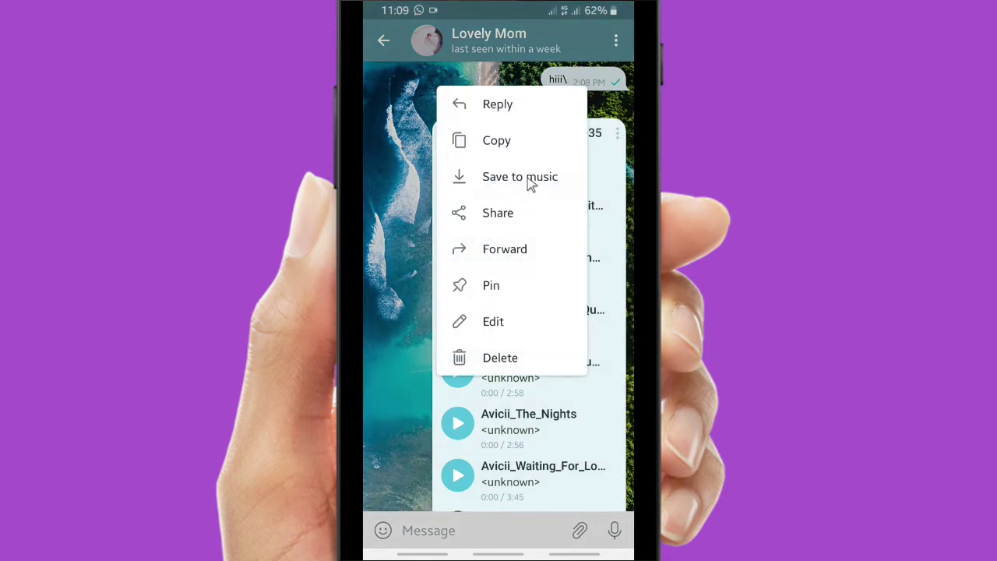
pyautogui.click(506, 322)
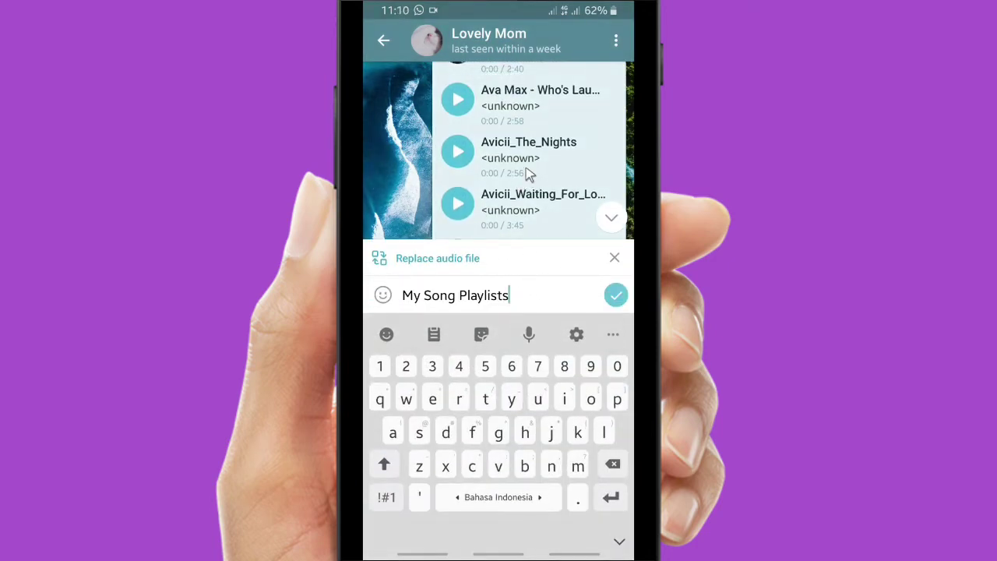
pyautogui.scroll(3, 526, 166)
pyautogui.moveTo(514, 295); pyautogui.dragTo(402, 293)
pyautogui.write('Ariana G')
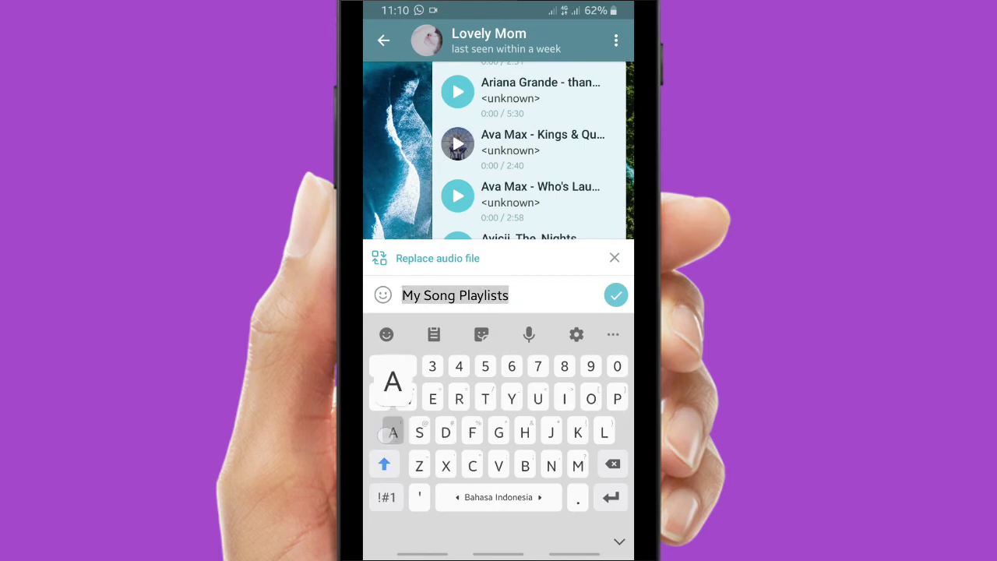
pyautogui.write('randw')
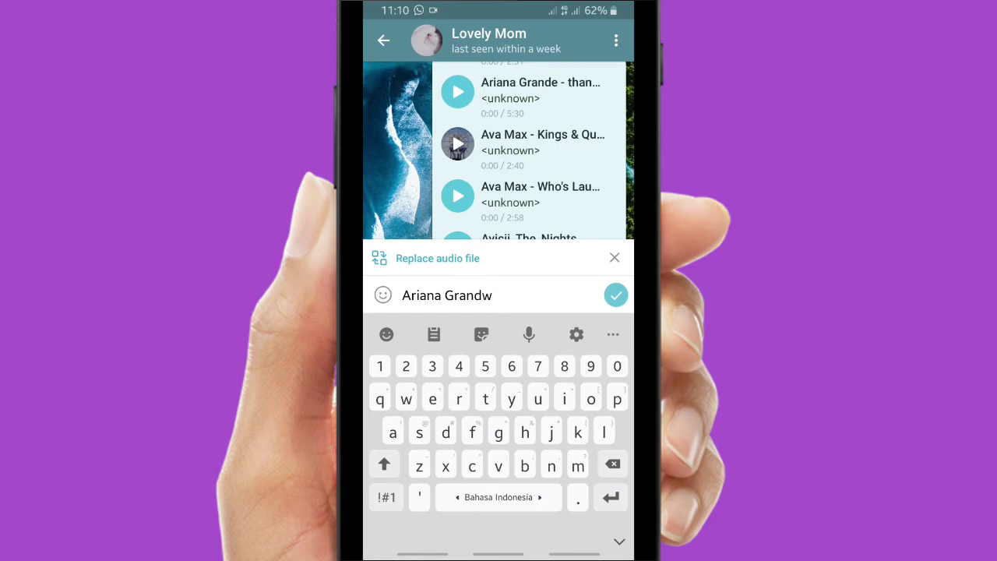
pyautogui.press('BackSpace')
pyautogui.write('e')
pyautogui.click(616, 296)
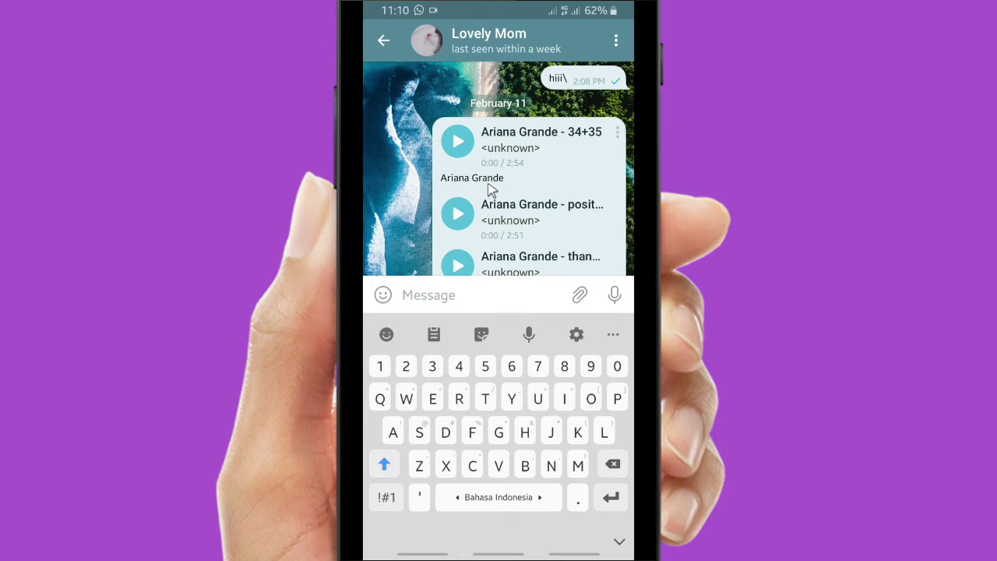
# - Add the caption "Ava Max" to the sent song "Ava Max - Kings & Queens" and save it
pyautogui.scroll(-2, 494, 186)
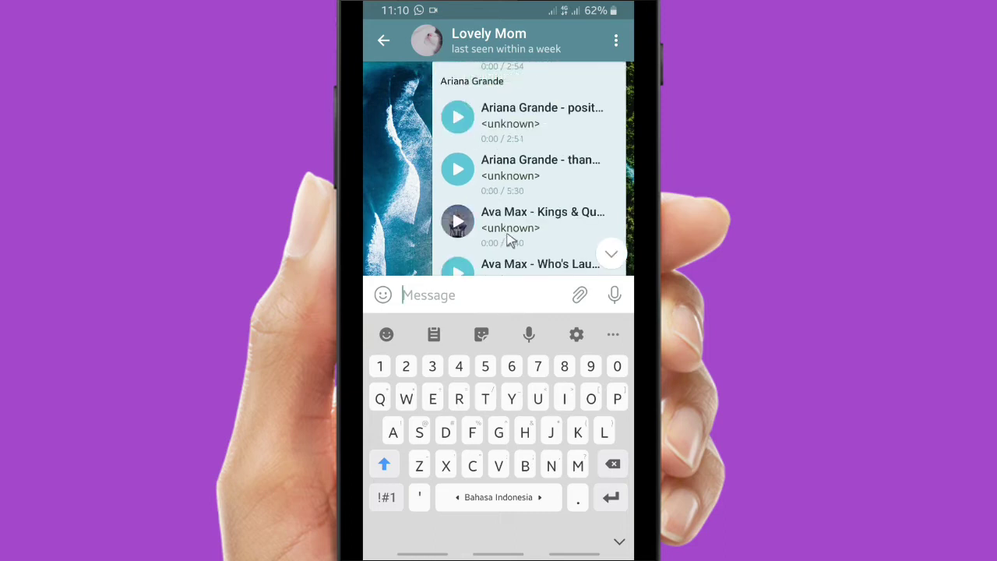
pyautogui.click(535, 228)
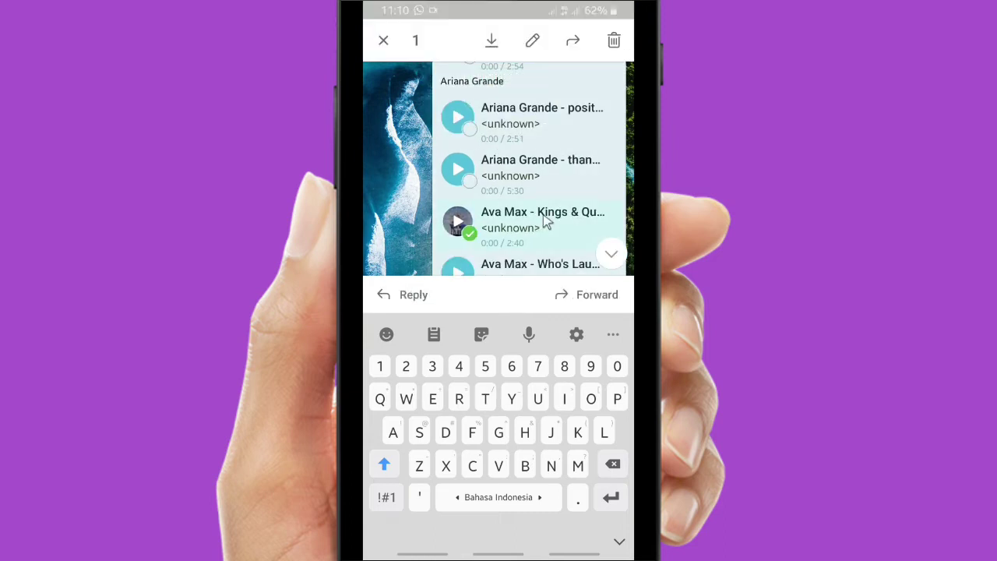
pyautogui.click(533, 41)
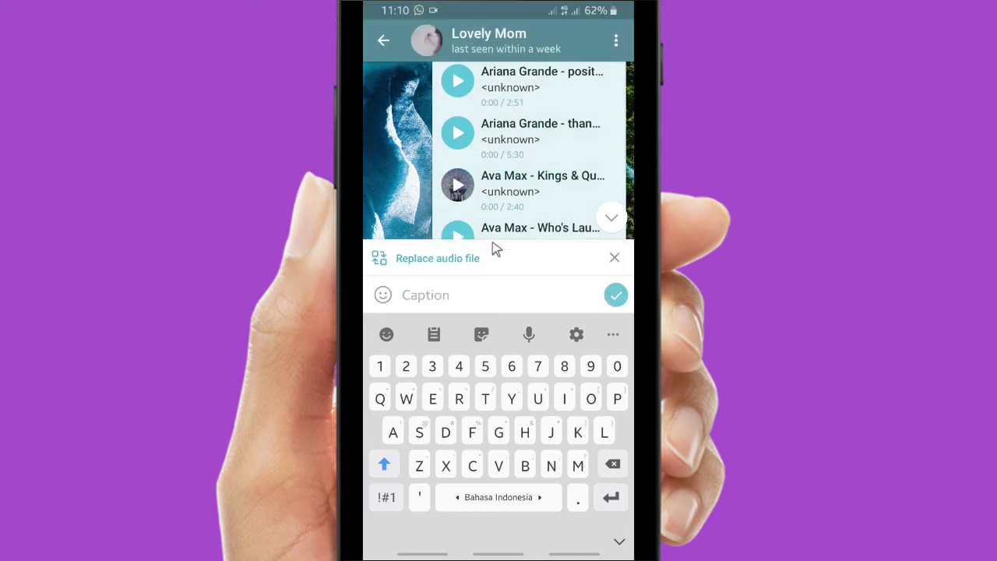
pyautogui.click(382, 464)
pyautogui.write('Ava Max')
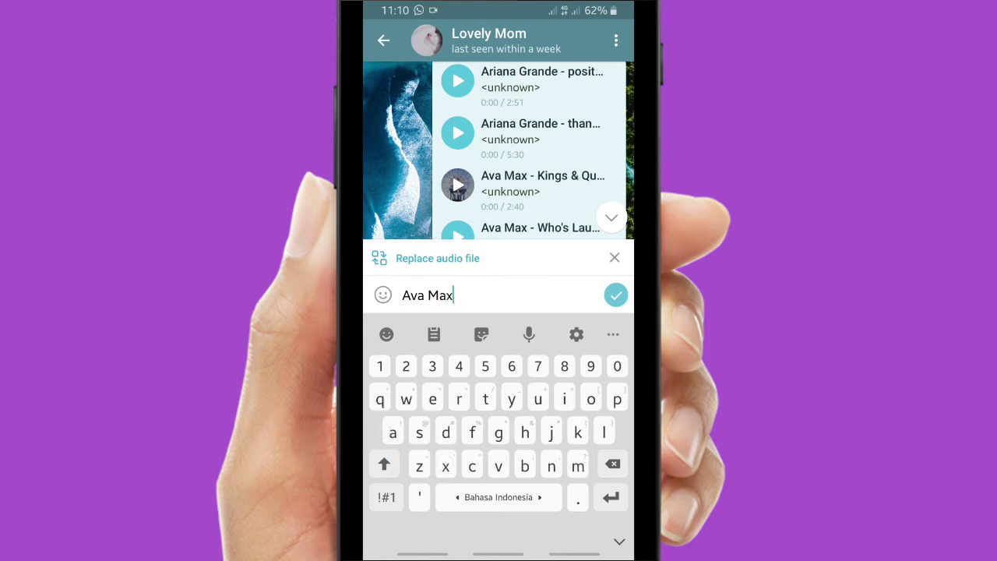
pyautogui.click(615, 295)
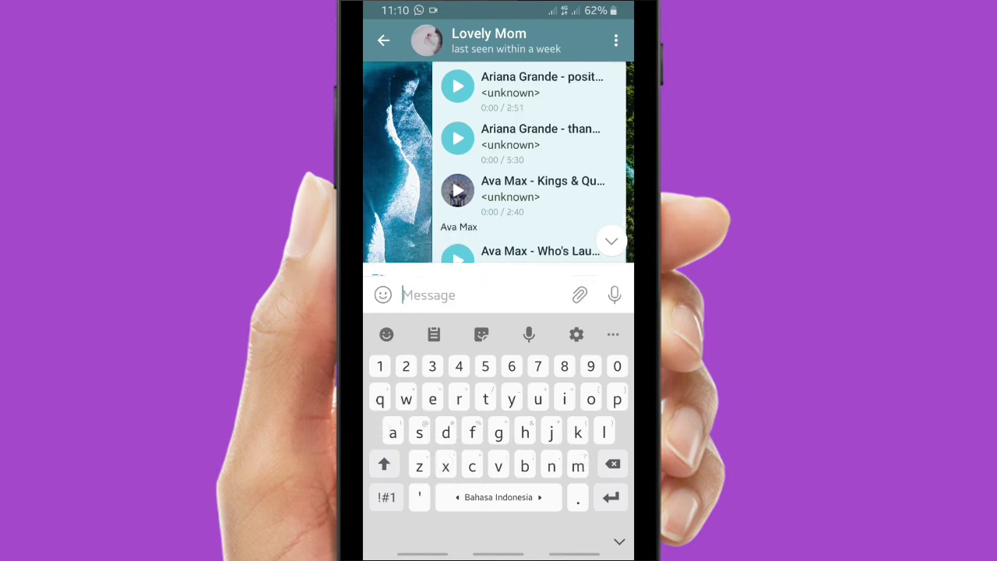
pyautogui.scroll(-3, 506, 178)
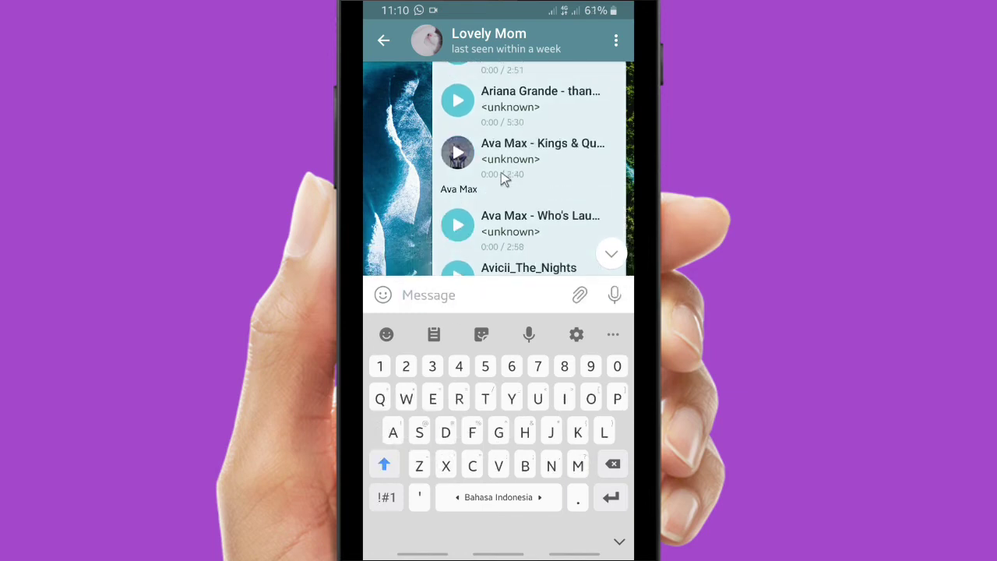
pyautogui.click(499, 192)
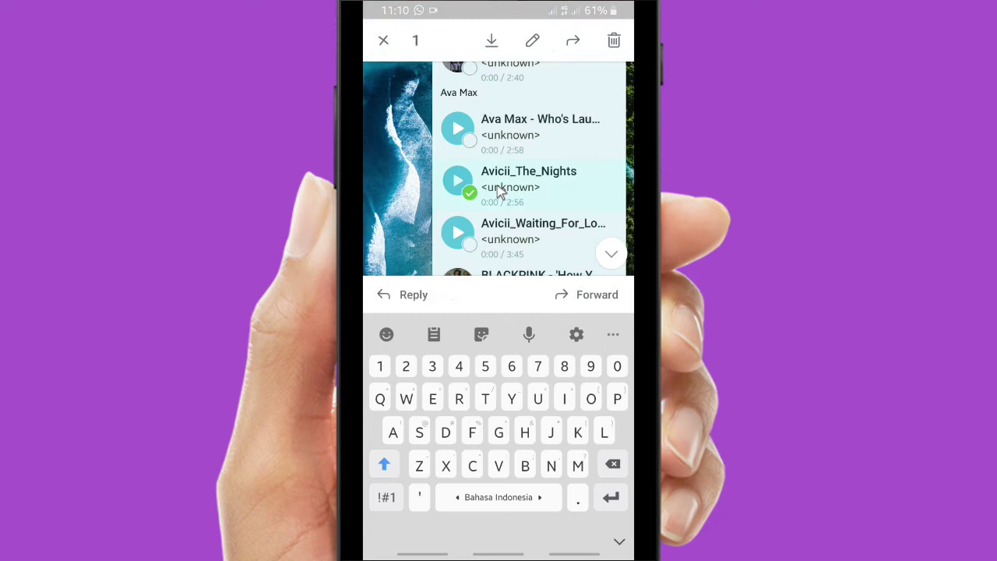
pyautogui.click(385, 297)
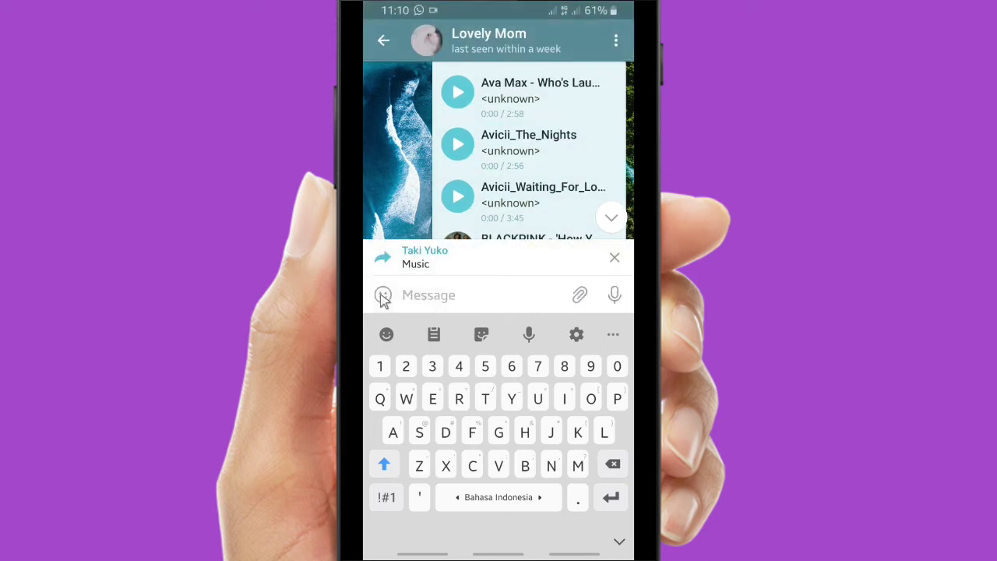
pyautogui.click(615, 260)
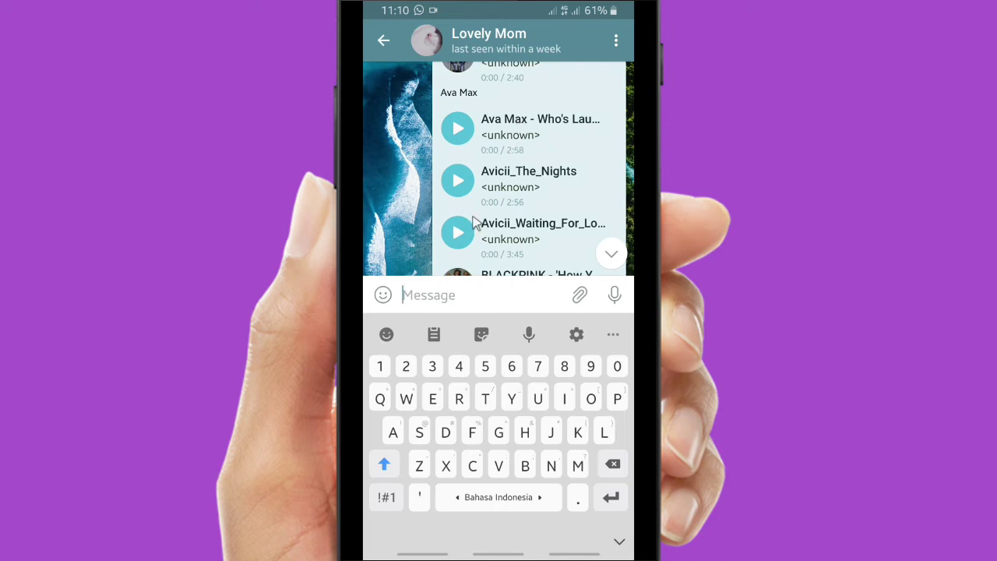
# - Play "Ava Max - Who's Laughing Now" from the sent songs and open the full music player
pyautogui.click(610, 255)
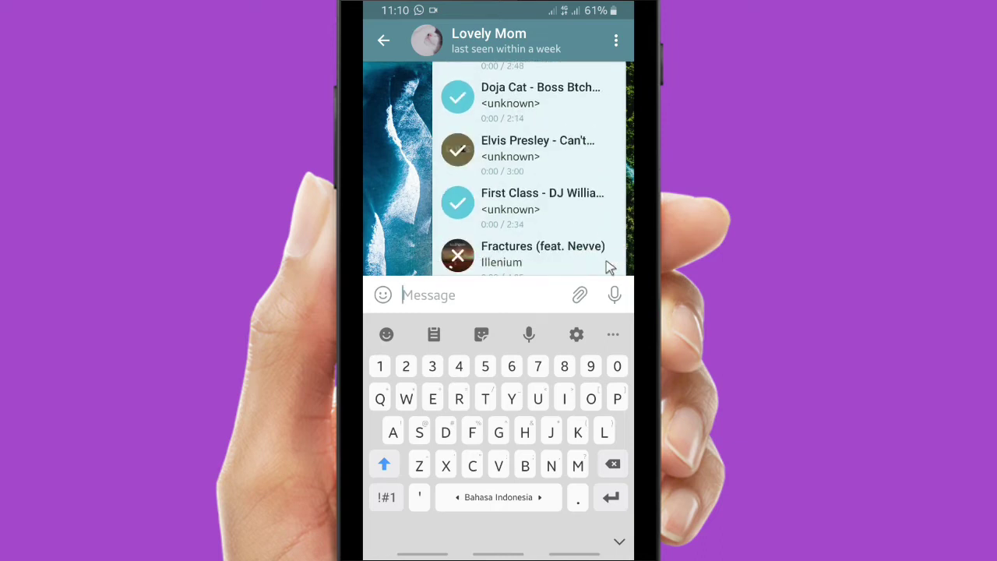
pyautogui.scroll(10, 482, 310)
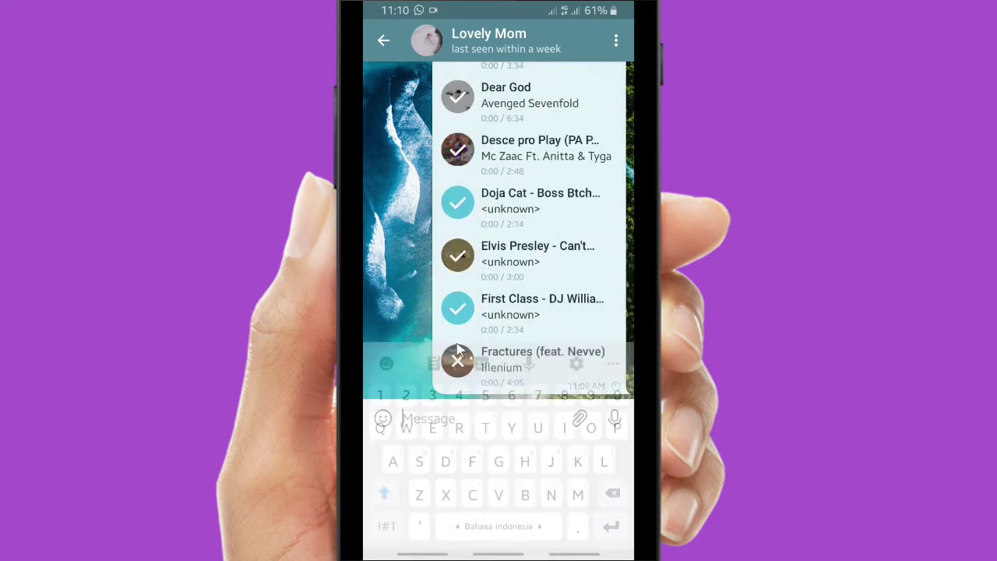
pyautogui.scroll(2, 482, 310)
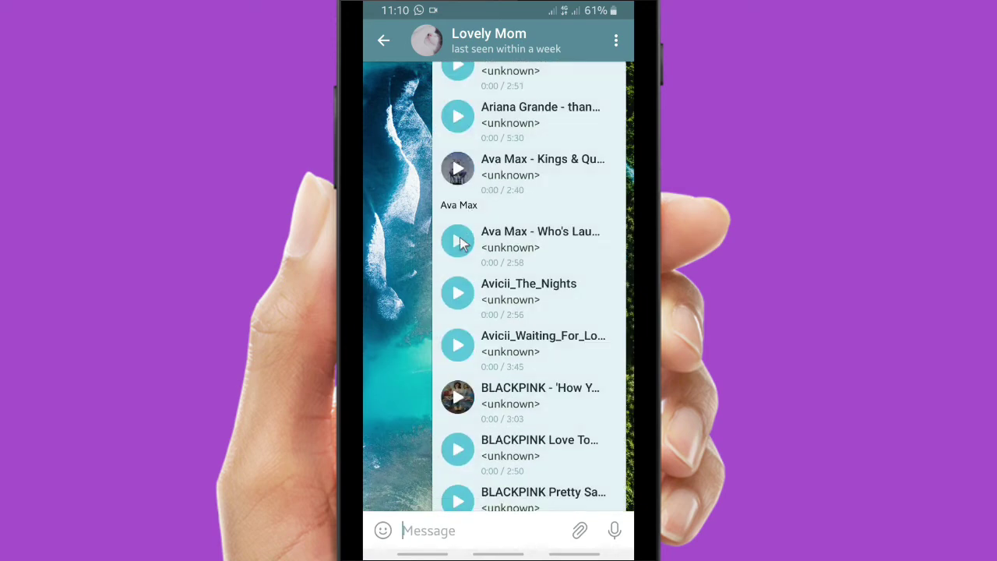
pyautogui.click(459, 241)
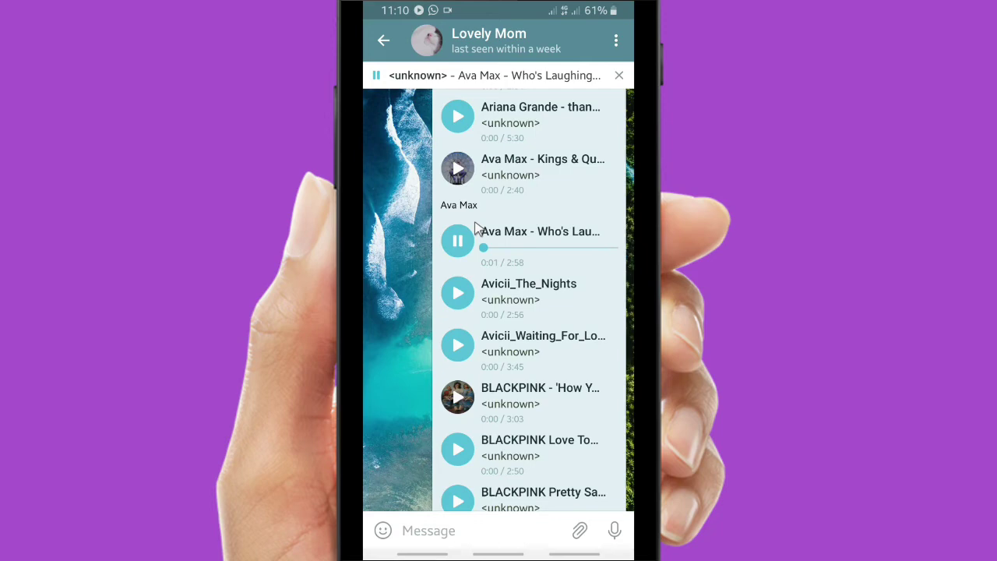
pyautogui.click(478, 82)
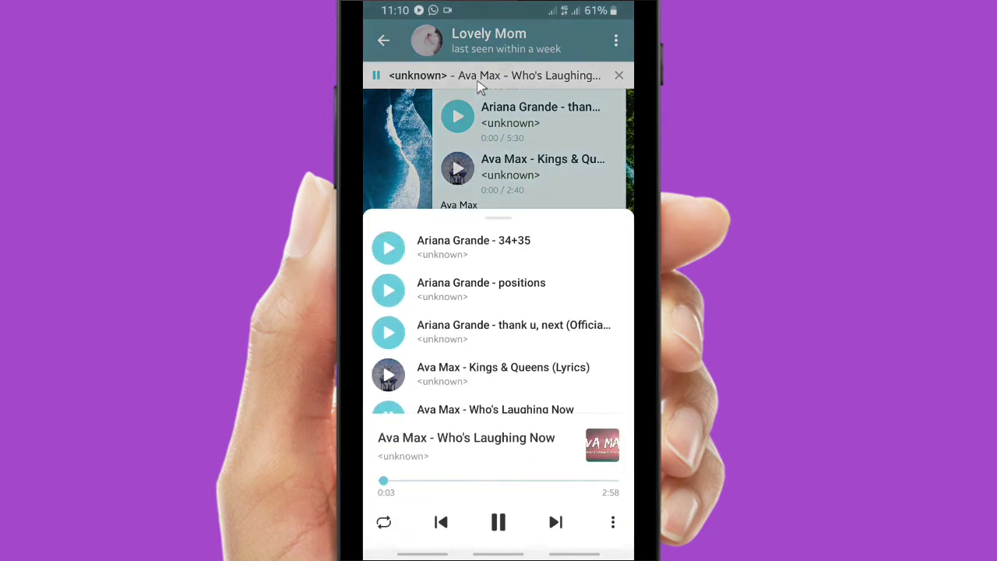
# - Set the music player's playback mode to Repeat list
pyautogui.click(612, 524)
pyautogui.click(383, 520)
pyautogui.click(384, 522)
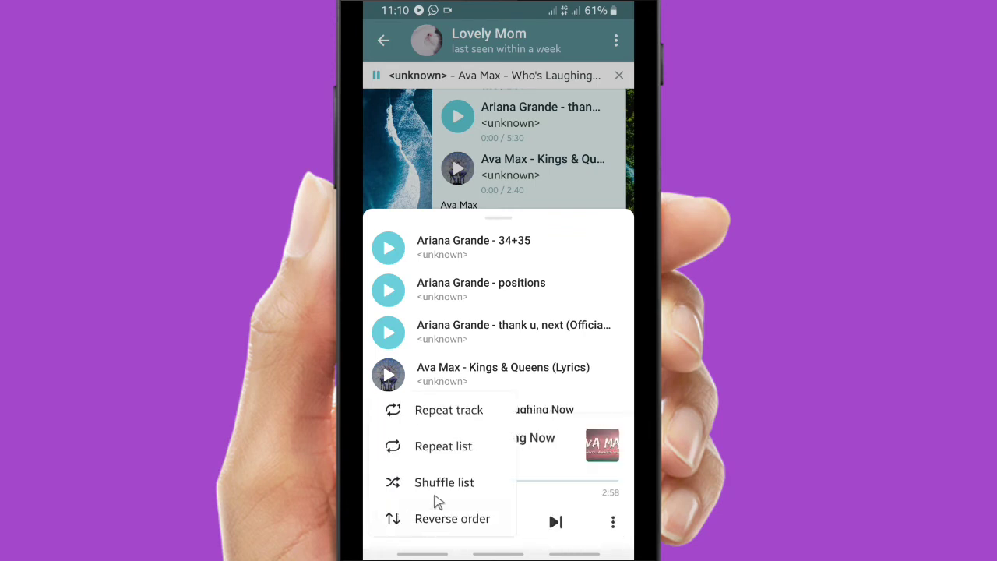
pyautogui.click(448, 447)
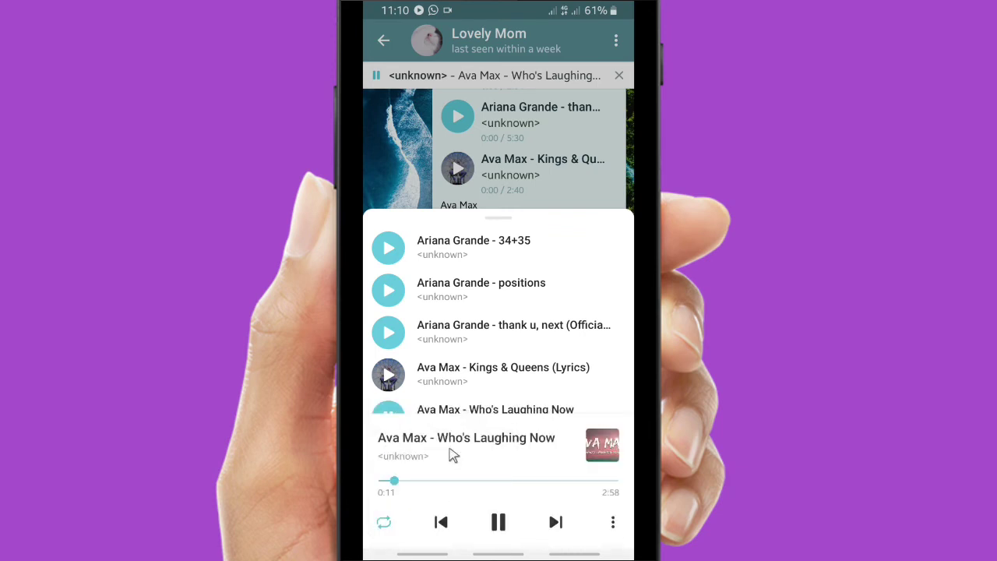
# - Switch the player to Repeat track and turn on Shuffle list
pyautogui.click(394, 516)
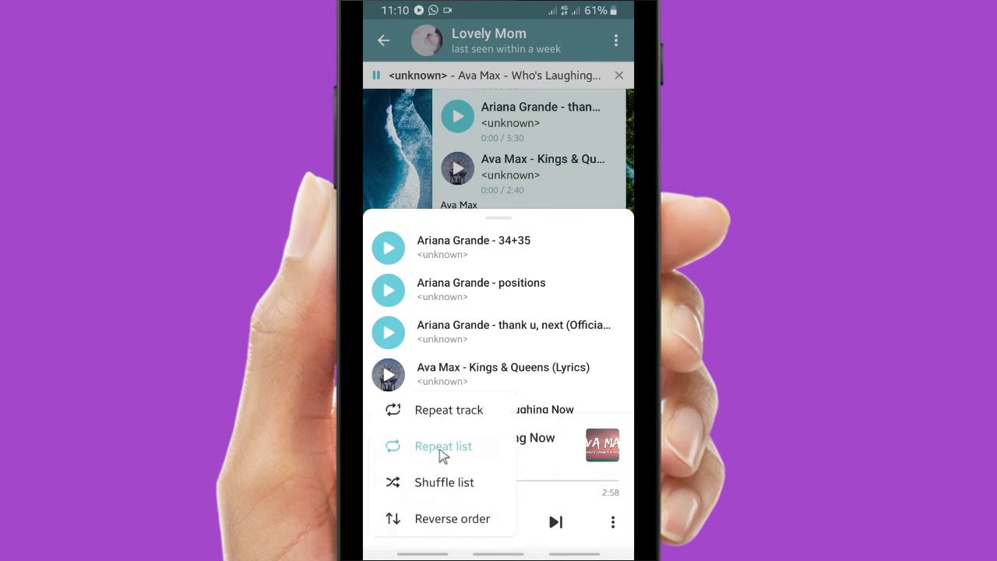
pyautogui.click(461, 410)
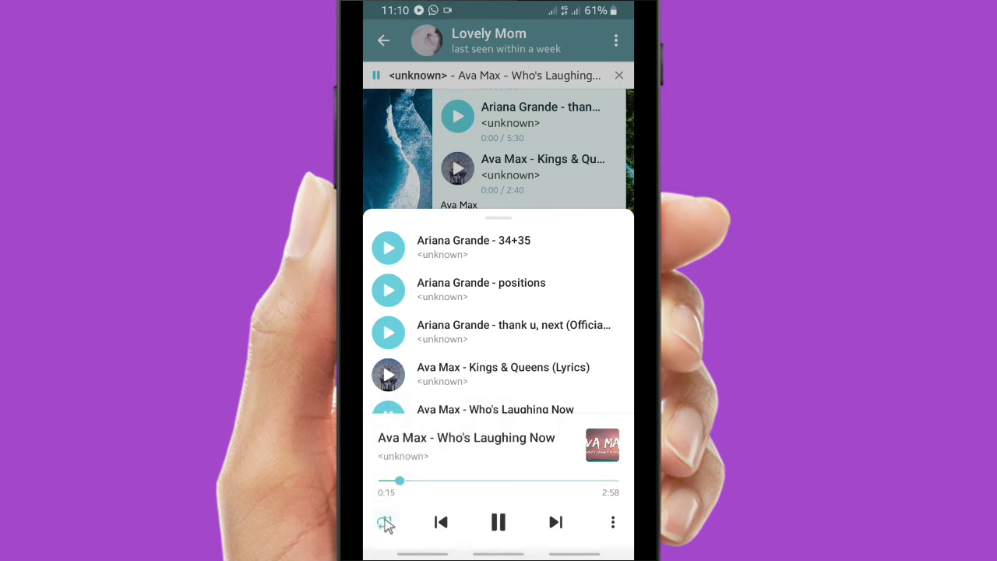
pyautogui.click(385, 522)
pyautogui.click(434, 492)
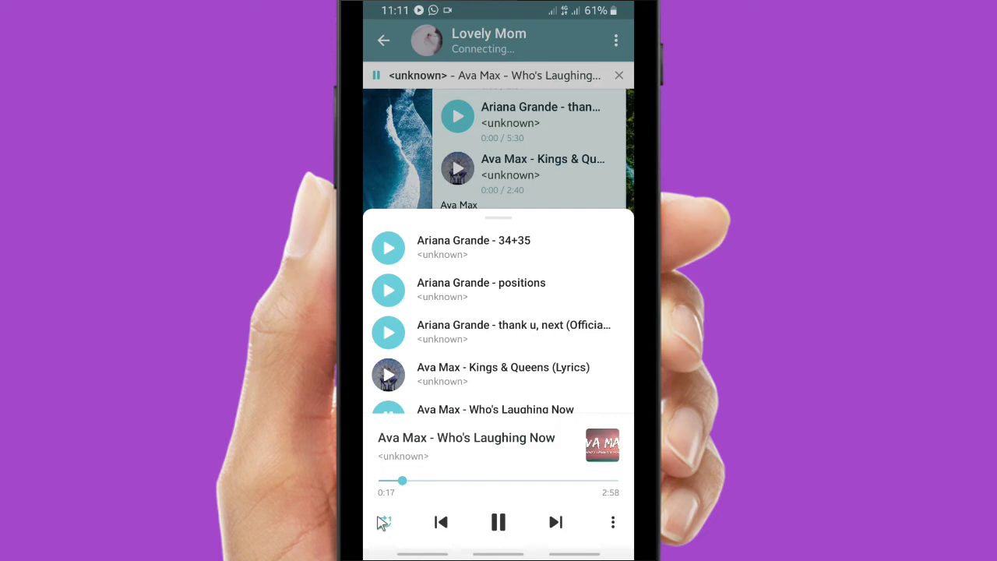
# - Turn on Reverse order for the song list and set the player to Repeat list
pyautogui.click(383, 521)
pyautogui.click(402, 527)
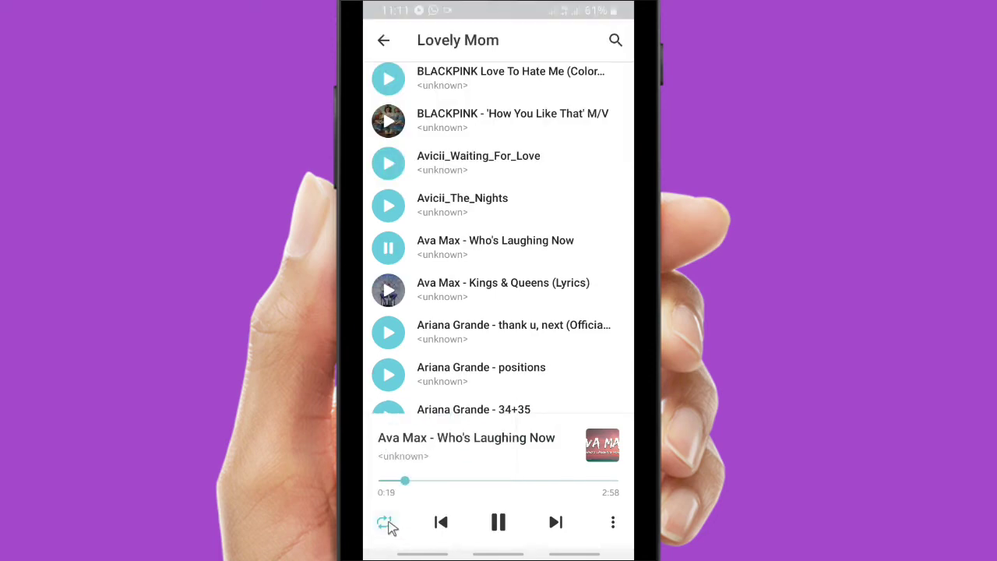
pyautogui.click(388, 524)
pyautogui.click(446, 449)
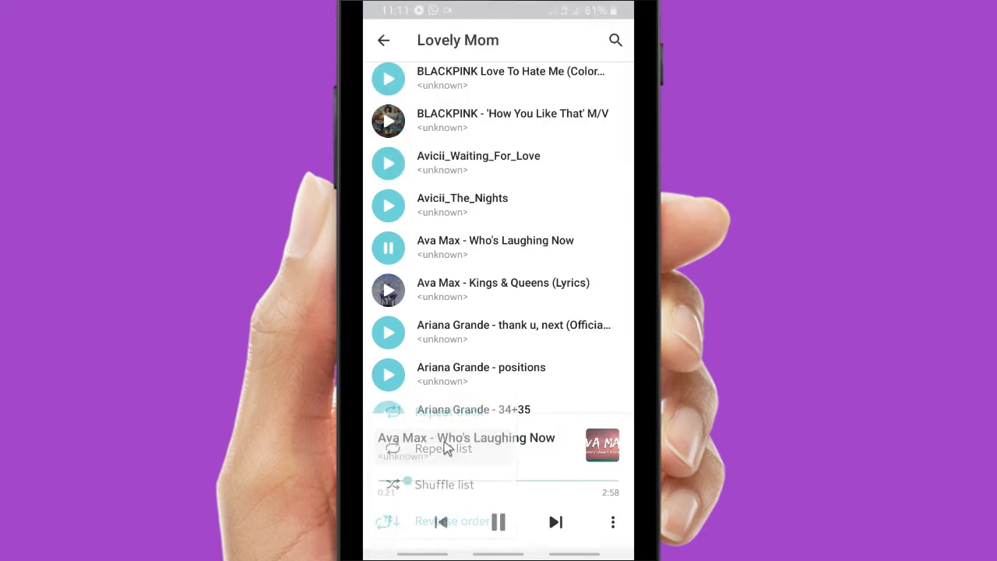
# - Close the full music player and play "BLACKPINK Pretty Savage" from the chat
pyautogui.rightClick(559, 337)
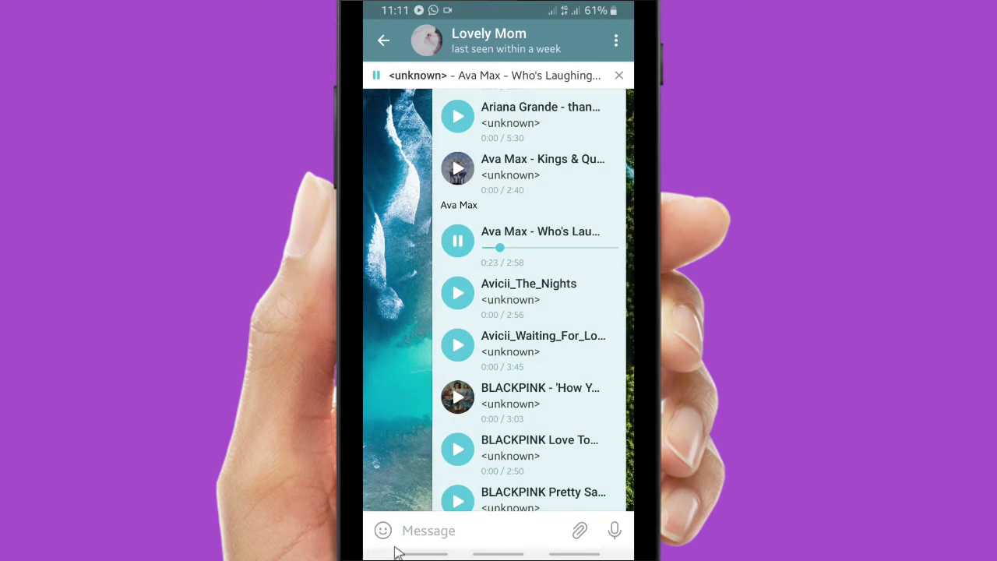
pyautogui.click(457, 501)
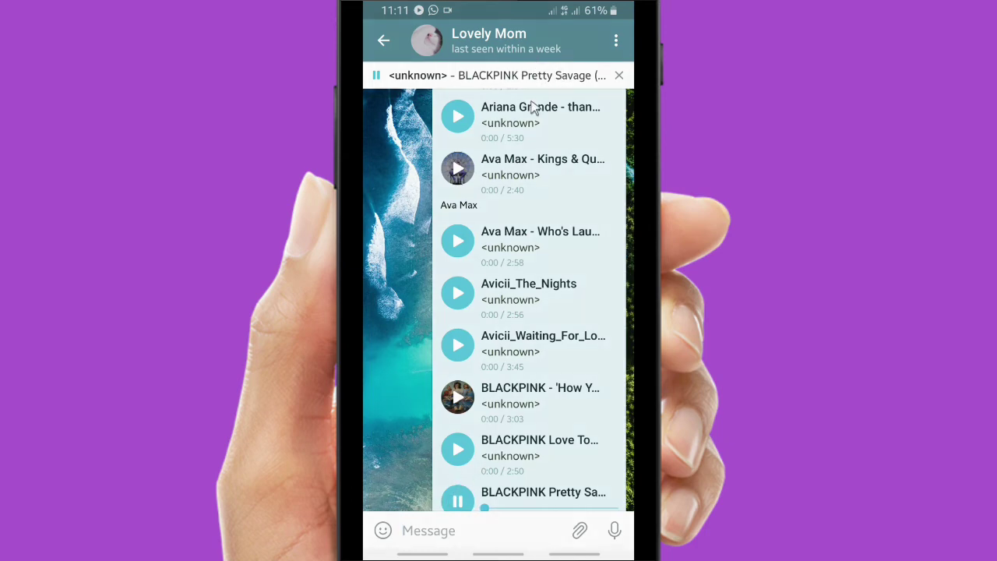
# - Turn off Repeat list and Reverse order in the full music player, and return to the chat
pyautogui.click(514, 76)
pyautogui.click(387, 526)
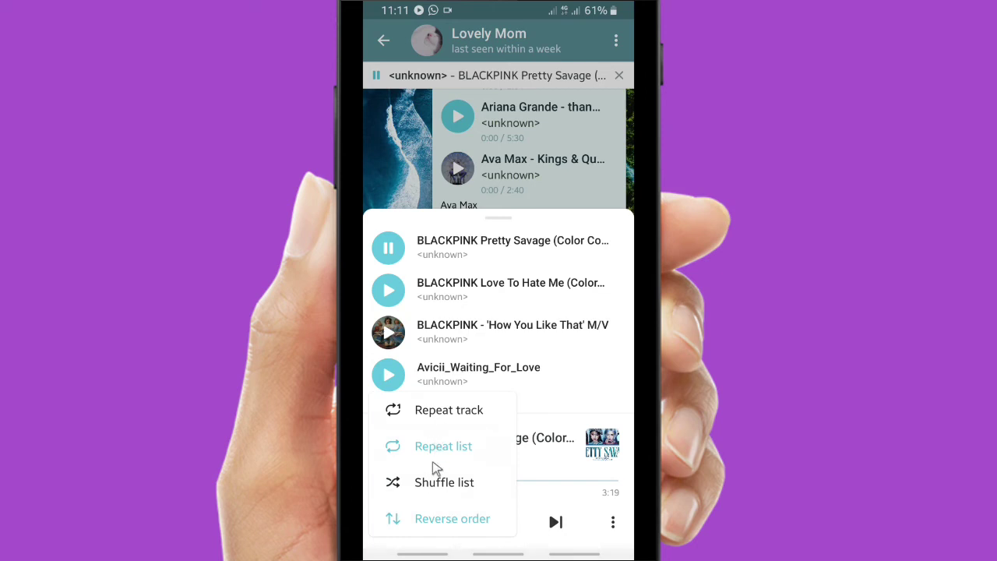
pyautogui.click(434, 455)
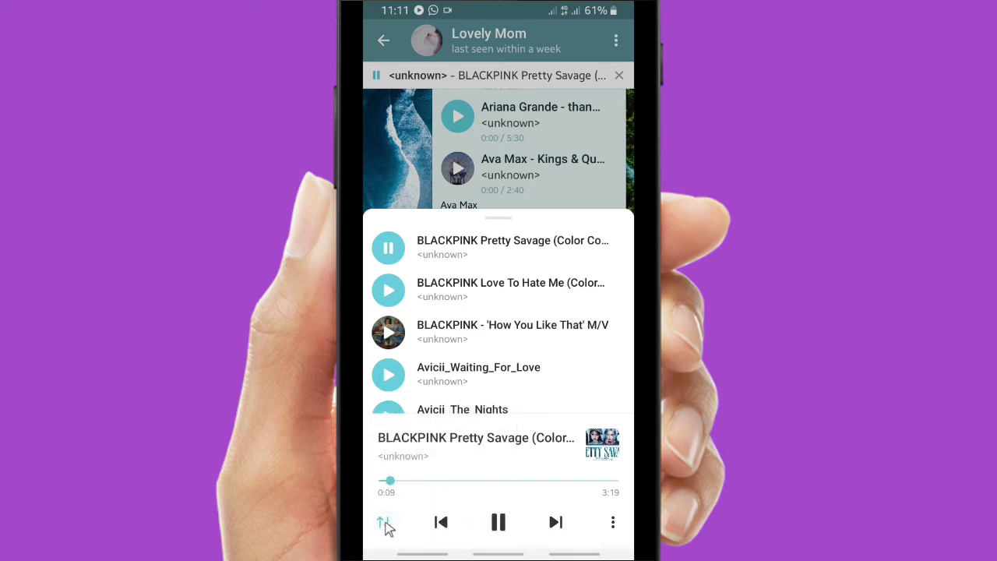
pyautogui.click(389, 527)
pyautogui.click(418, 522)
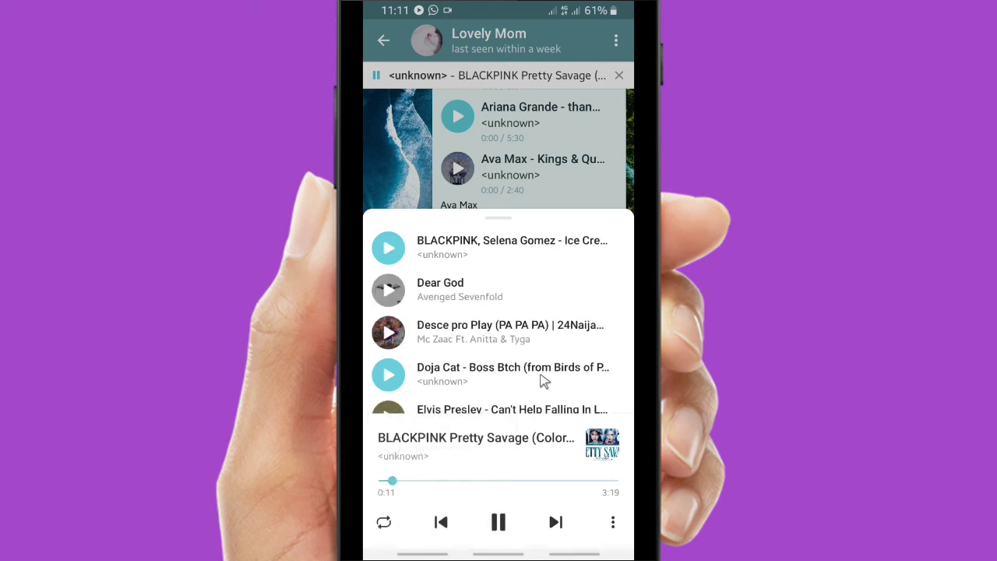
pyautogui.moveTo(543, 382); pyautogui.dragTo(537, 391)
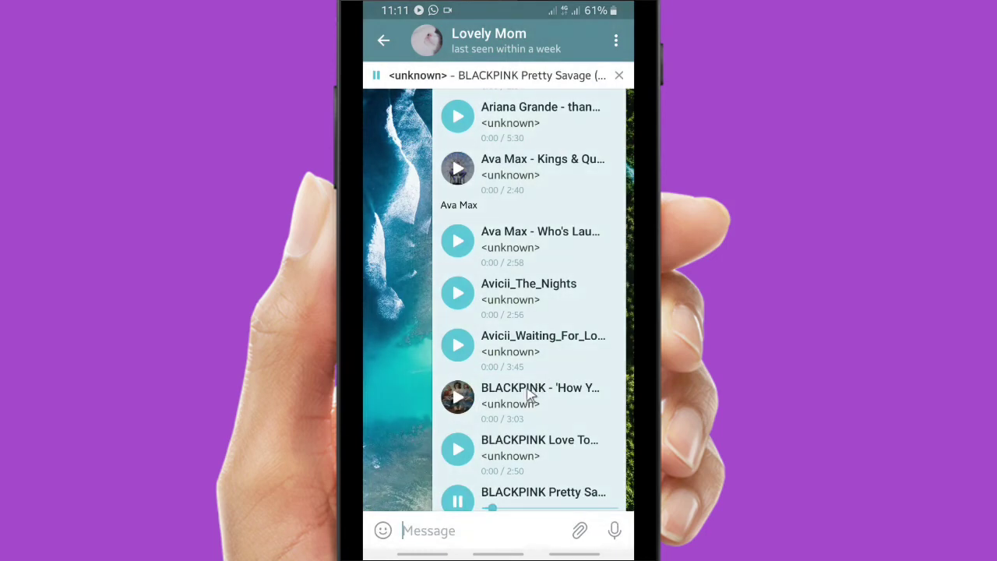
# - Pause the song from Telegram's expanded player notification, then collapse it and close the notification shade
pyautogui.scroll(-6, 492, 425)
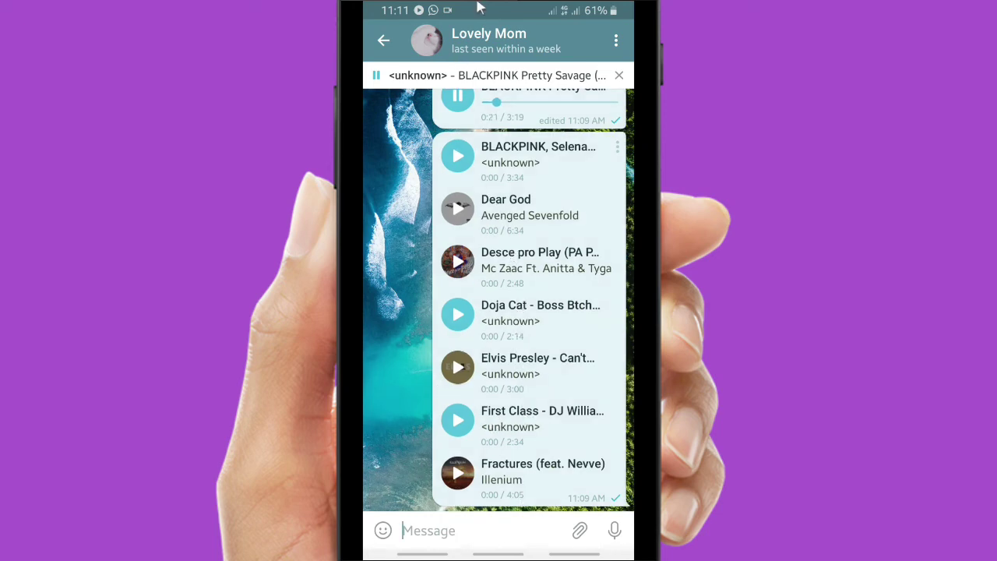
pyautogui.moveTo(415, 257); pyautogui.dragTo(436, 285)
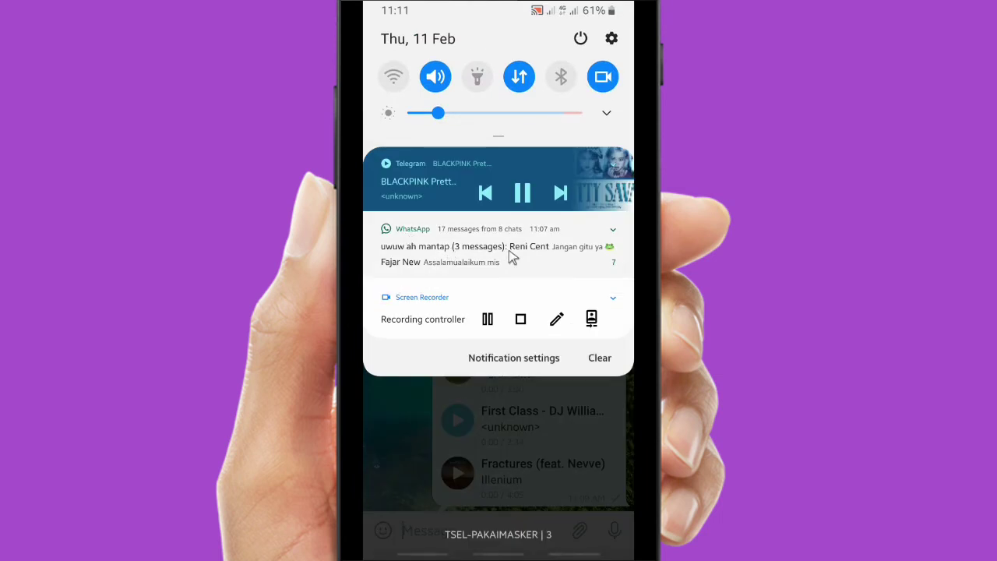
pyautogui.moveTo(435, 196); pyautogui.dragTo(436, 234)
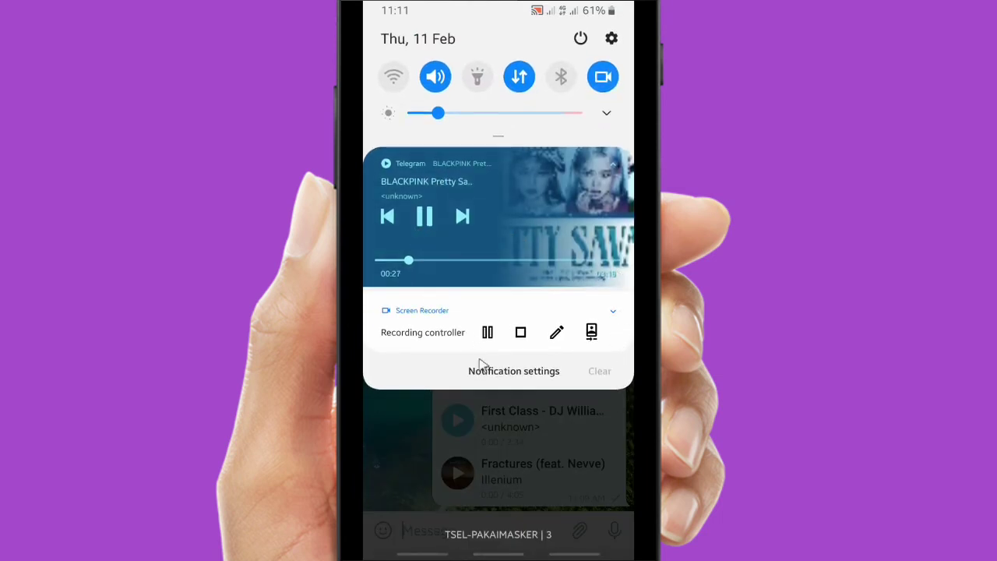
pyautogui.click(425, 216)
pyautogui.moveTo(534, 260); pyautogui.dragTo(607, 179)
pyautogui.click(612, 172)
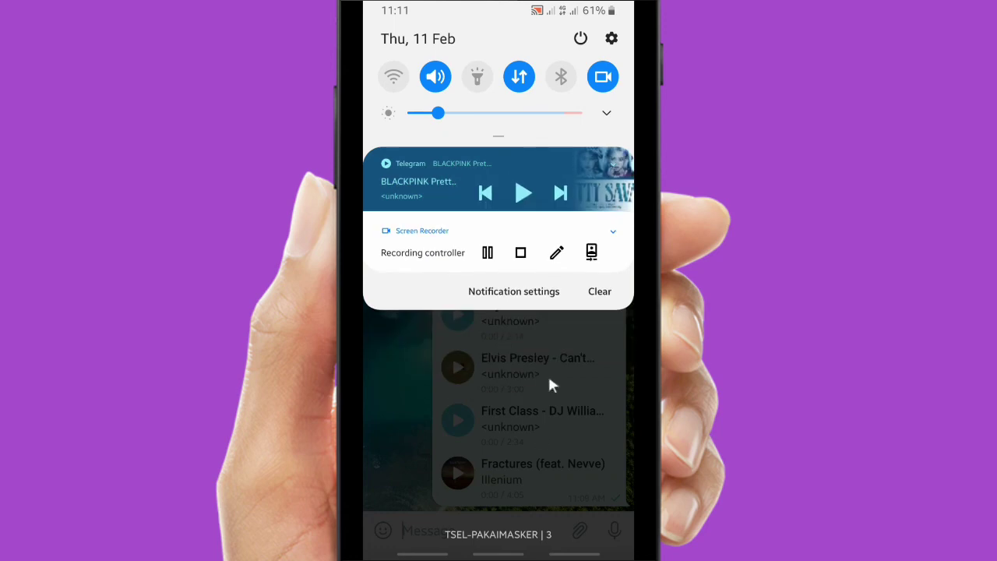
pyautogui.click(518, 361)
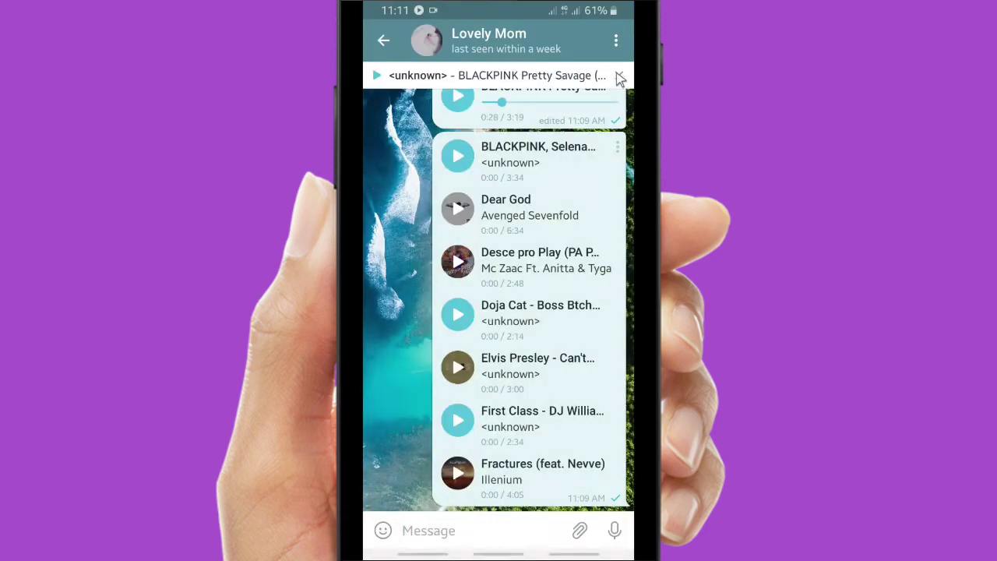
# - Dismiss the mini music player, leave the chat and go to the phone's home screen
pyautogui.click(617, 77)
pyautogui.click(387, 41)
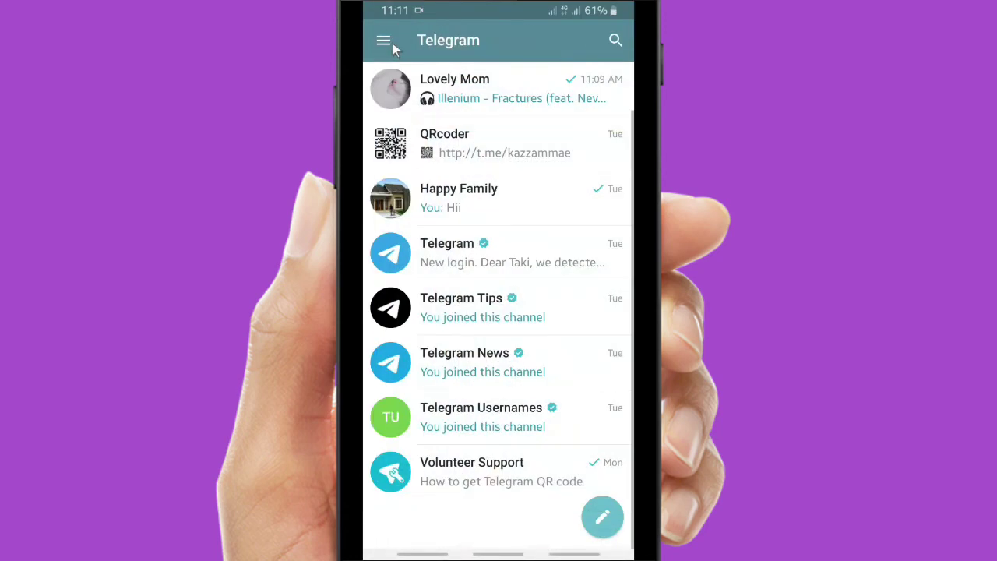
pyautogui.middleClick(466, 322)
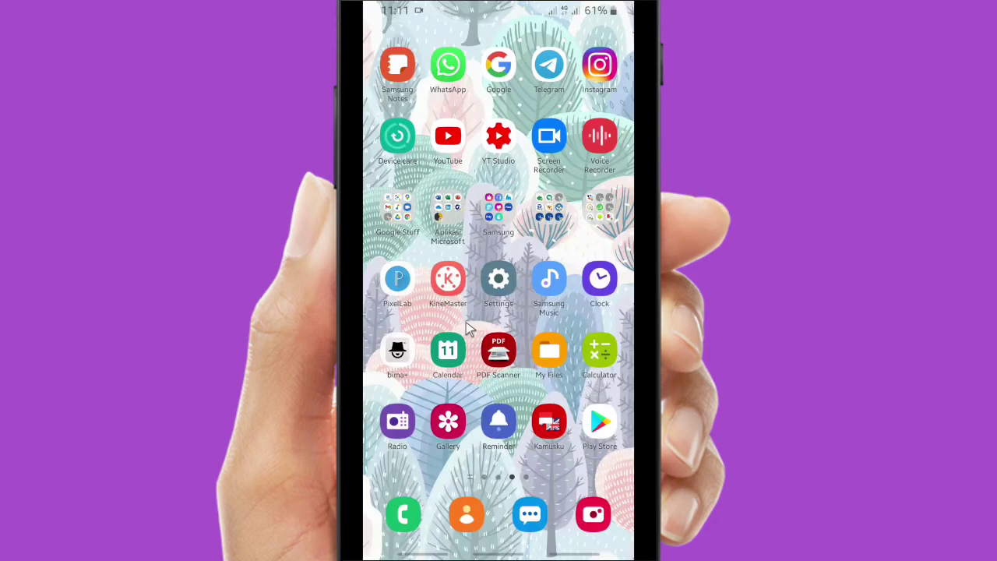